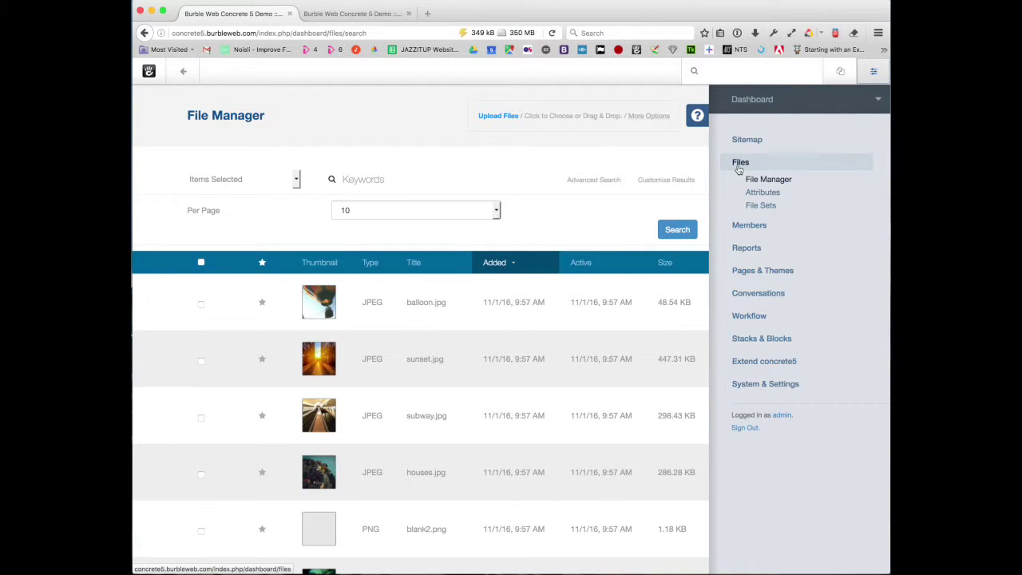
Step: Open the dashboard's Files section and look over the file list
left_click(739, 164)
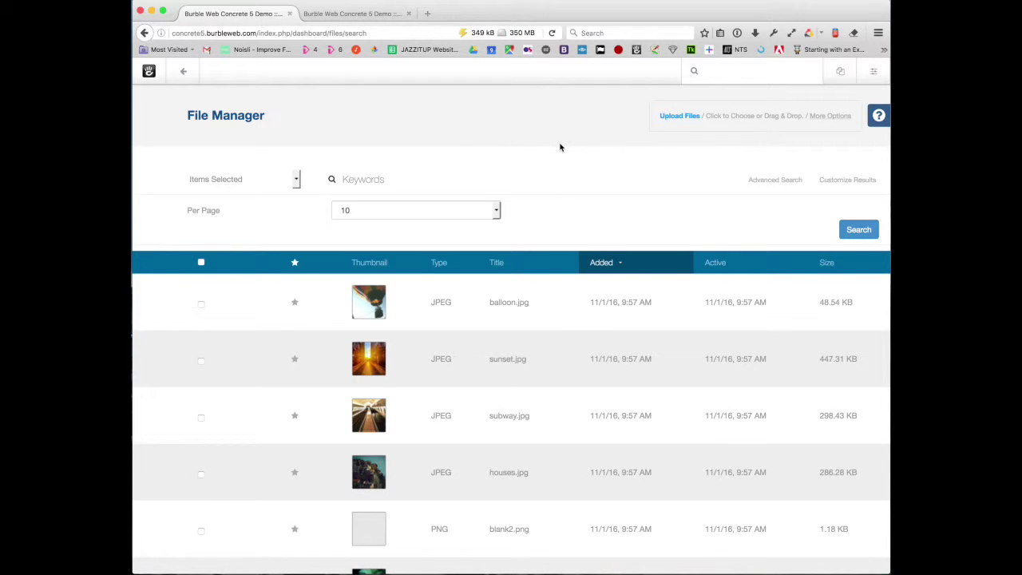
scroll(561, 147, "down", 1)
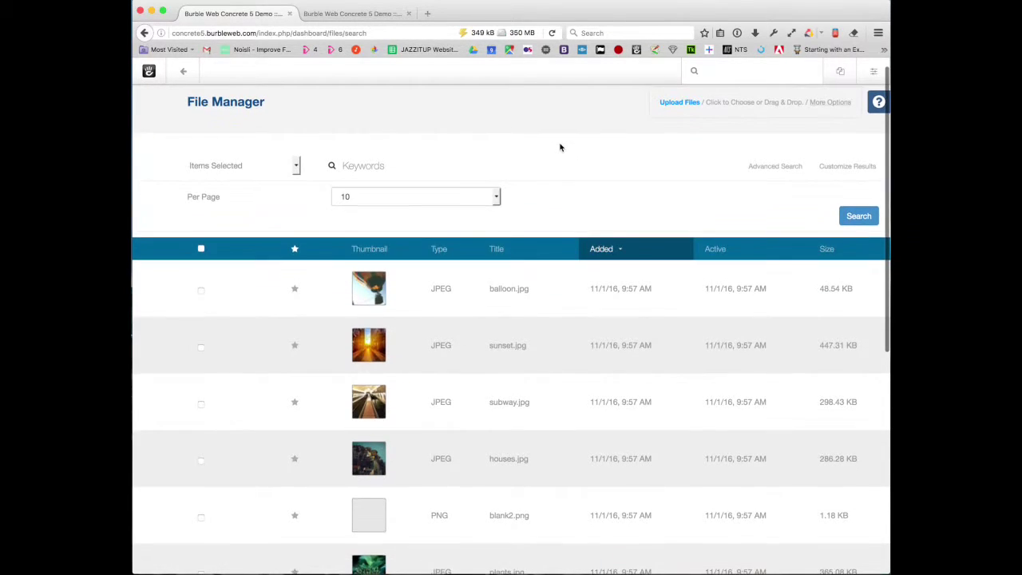
scroll(560, 147, "up", 1)
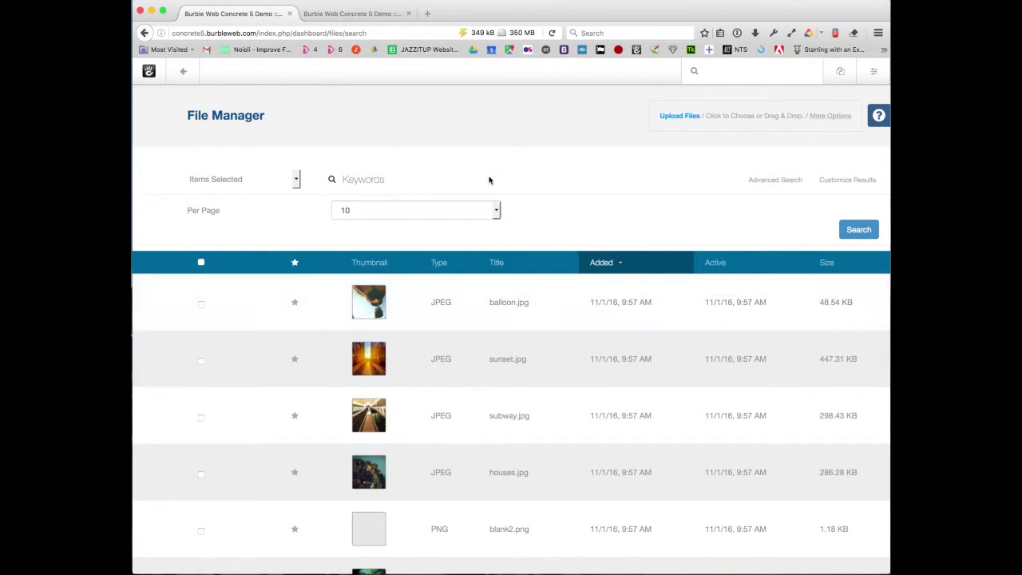
Step: Search the file list for the keyword "balloon"
left_click(409, 182)
type("ballon")
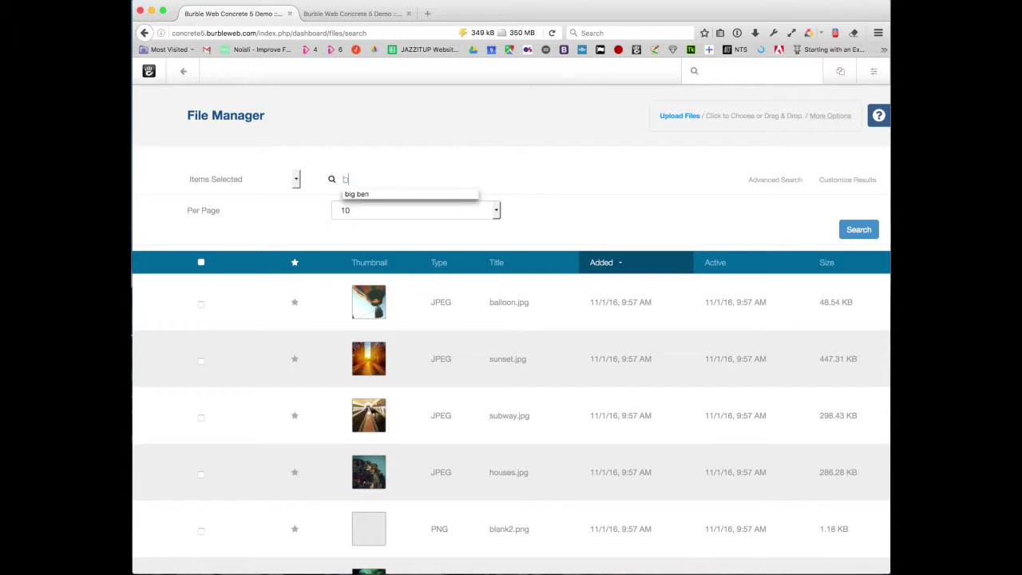
key("BackSpace")
key("BackSpace")
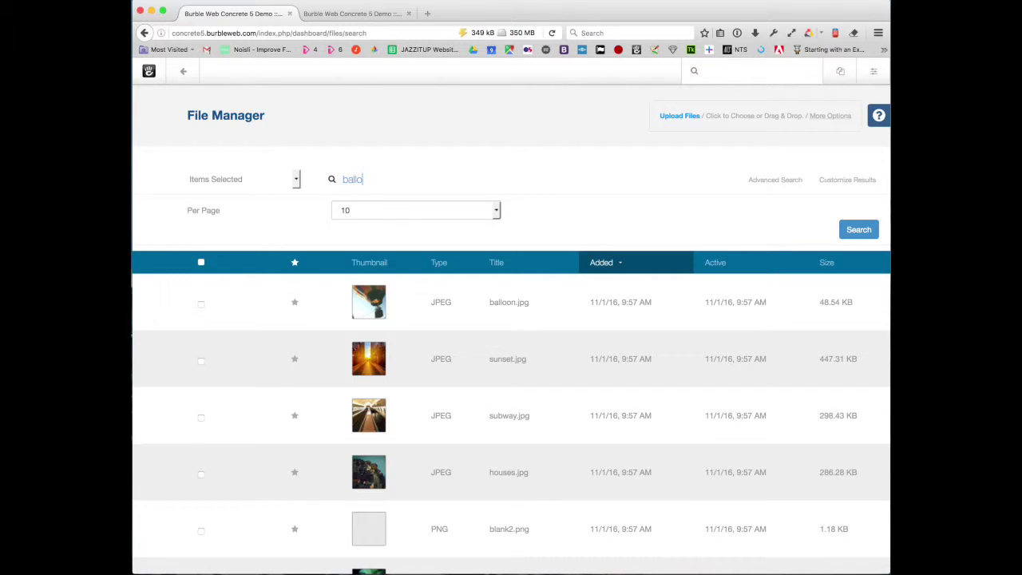
type("oon")
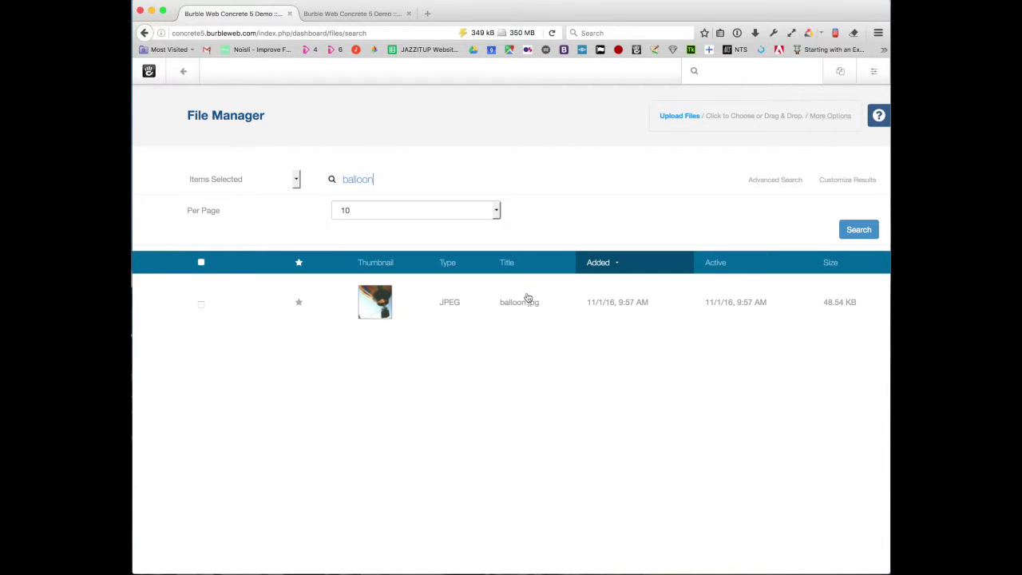
Step: Clear the keyword and run the search again to browse the full file list
key("BackSpace")
key("BackSpace")
key("BackSpace")
key("BackSpace")
key("BackSpace")
key("BackSpace")
key("BackSpace")
left_click(866, 230)
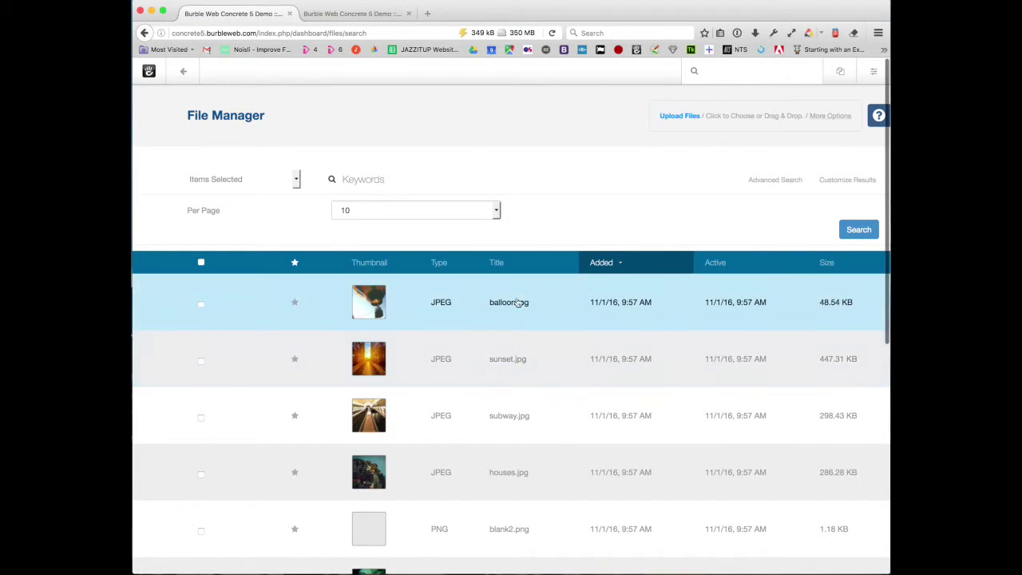
scroll(523, 304, "down", 5)
scroll(522, 305, "up", 5)
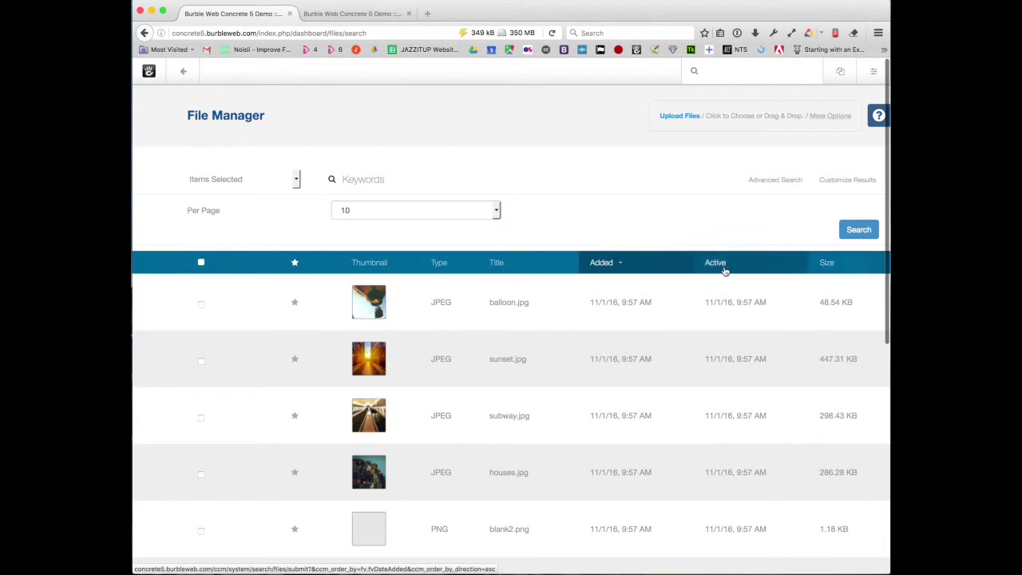
Step: Sort the files by title in ascending and descending order, and return to sorting by date added
left_click(498, 270)
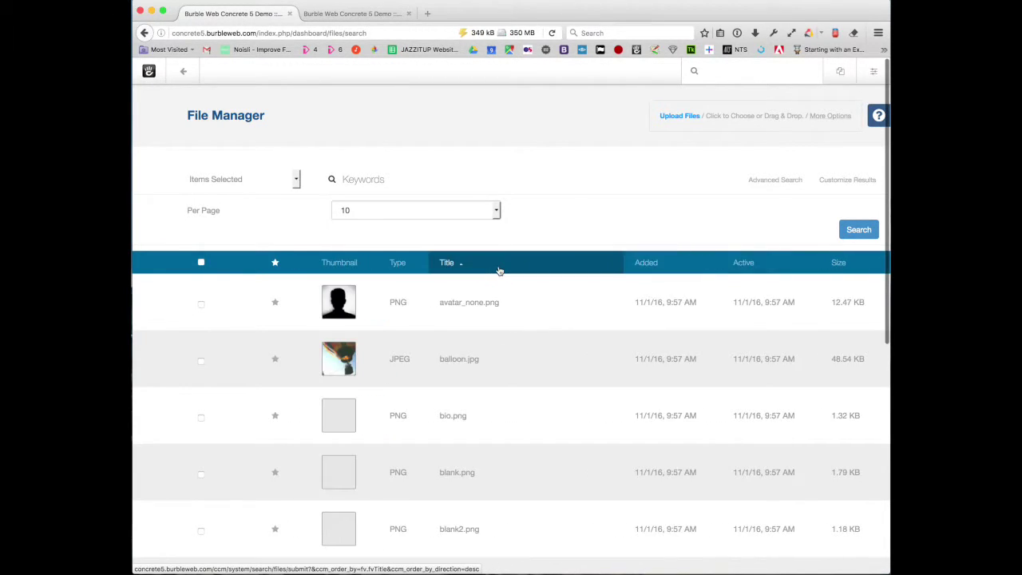
left_click(499, 270)
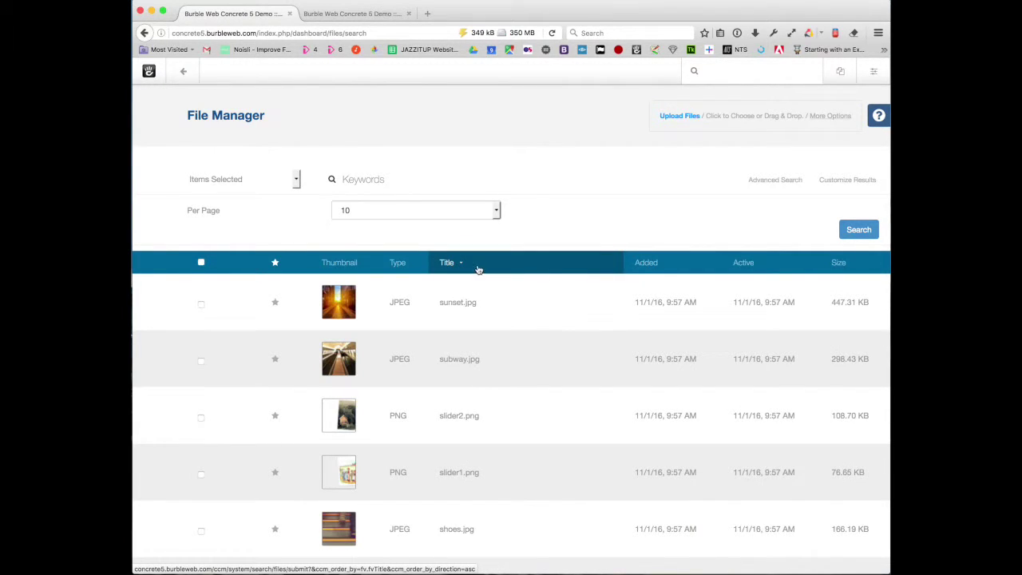
left_click(660, 271)
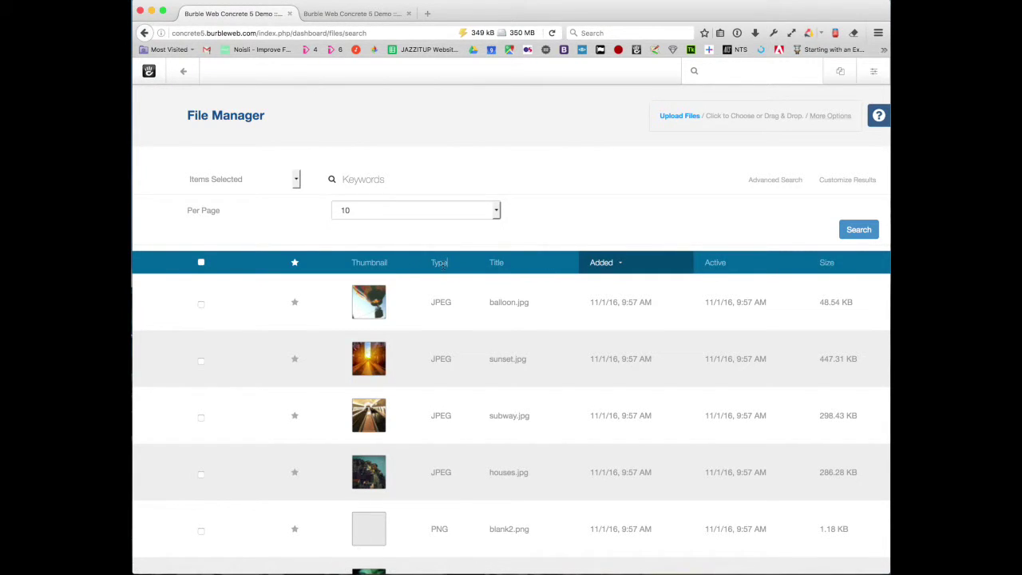
scroll(459, 311, "down", 3)
scroll(460, 314, "down", 3)
scroll(459, 313, "up", 5)
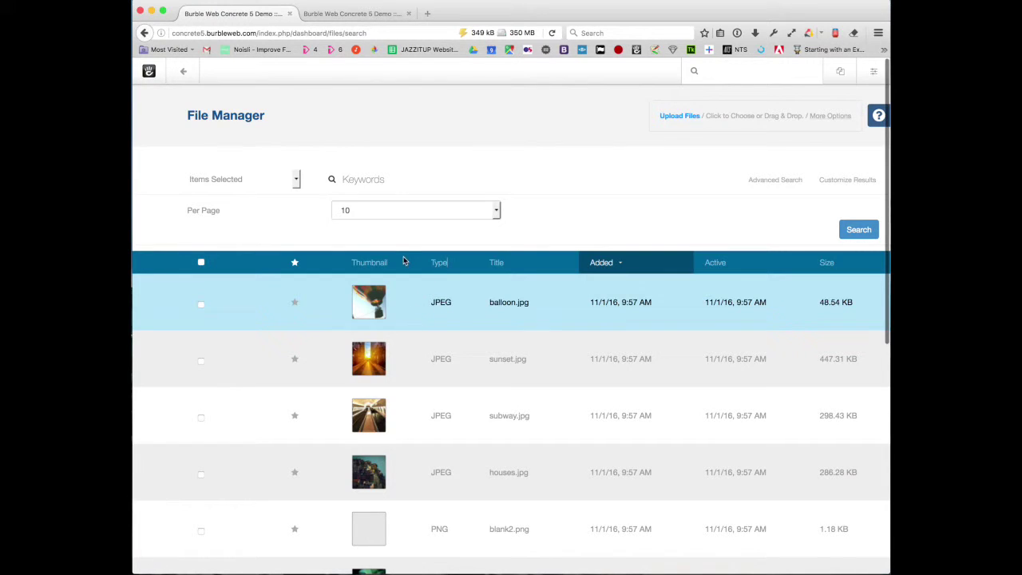
left_click(343, 180)
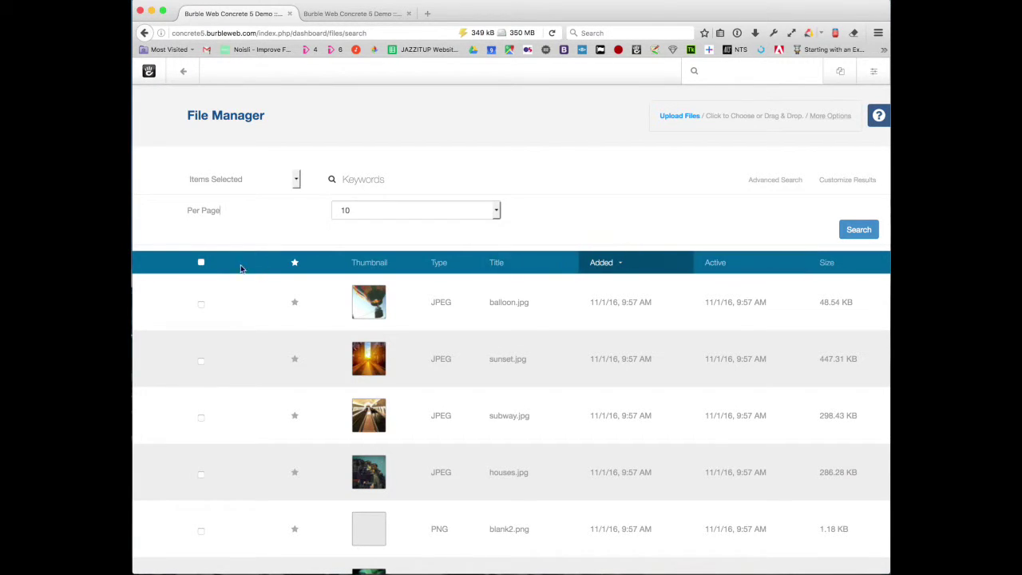
Step: Customize the result columns by removing Active and Type and adding Width and Height
left_click(844, 183)
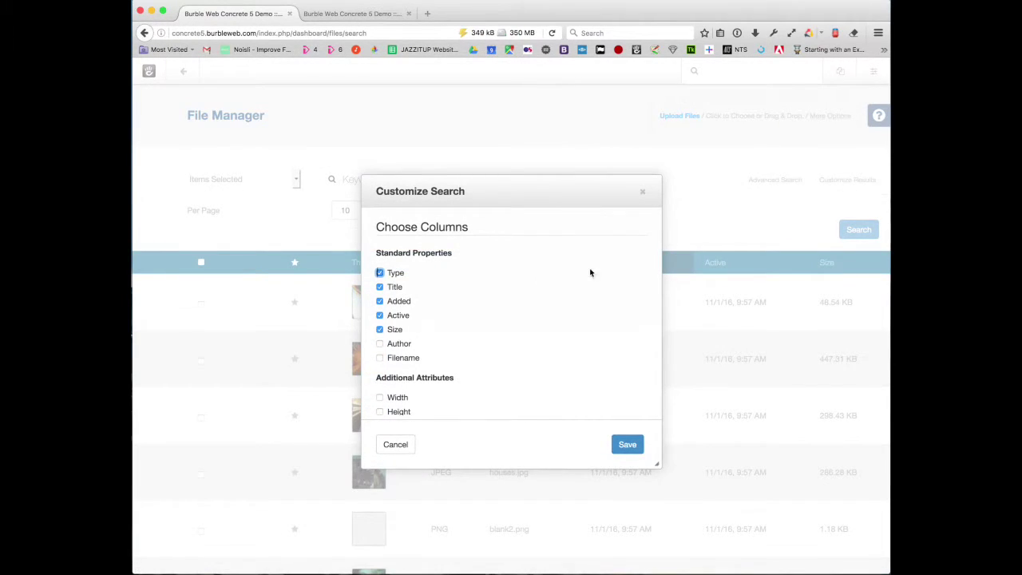
left_click(380, 315)
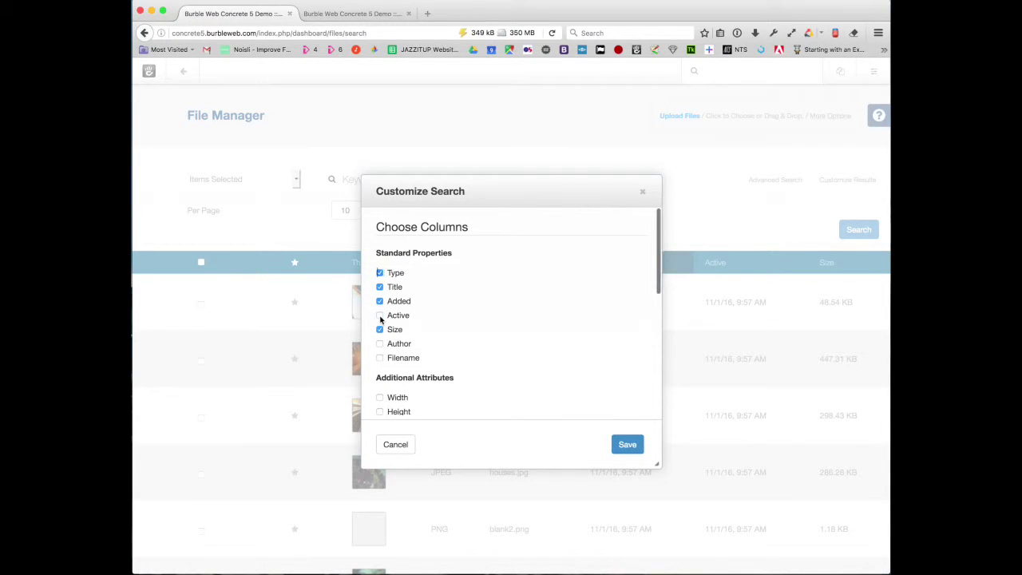
left_click(380, 273)
scroll(408, 283, "down", 3)
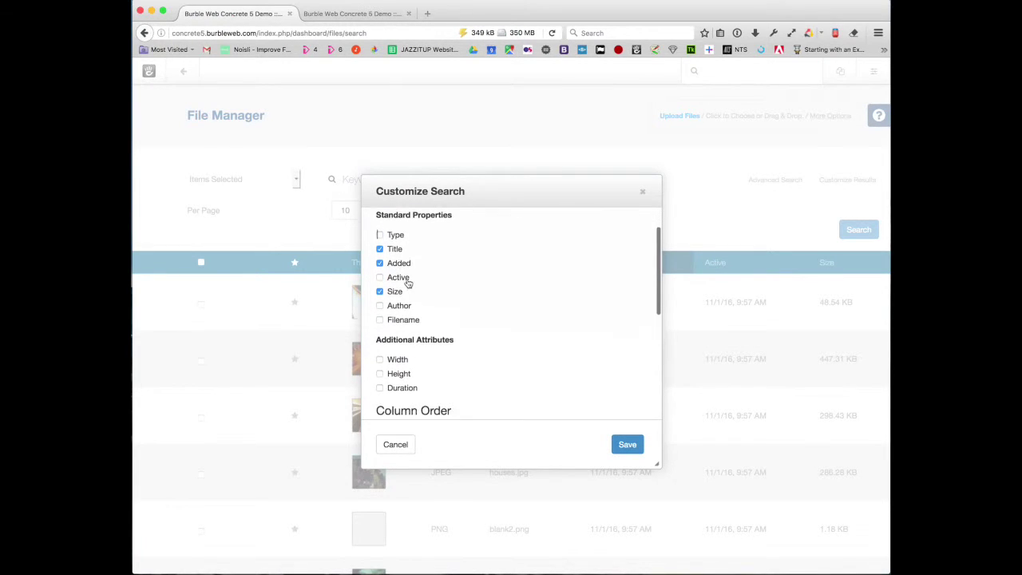
left_click(381, 321)
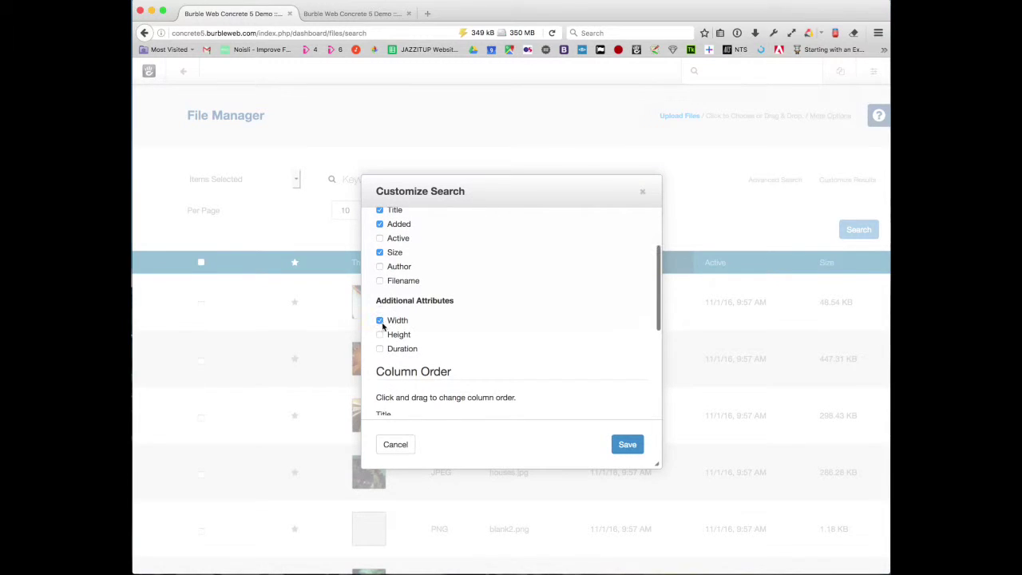
left_click(381, 335)
Step: Reorder the columns so that Height and Width come before Size, and save the customized results
scroll(413, 323, "down", 4)
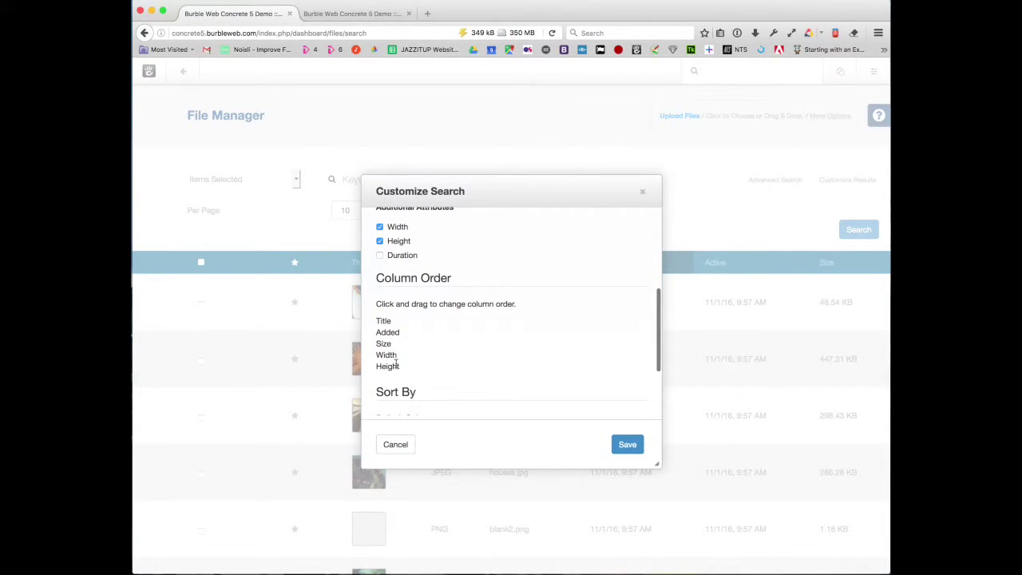
left_click(387, 356)
left_click_drag(386, 356, 388, 343)
left_click(393, 356)
scroll(599, 407, "down", 3)
left_click(619, 442)
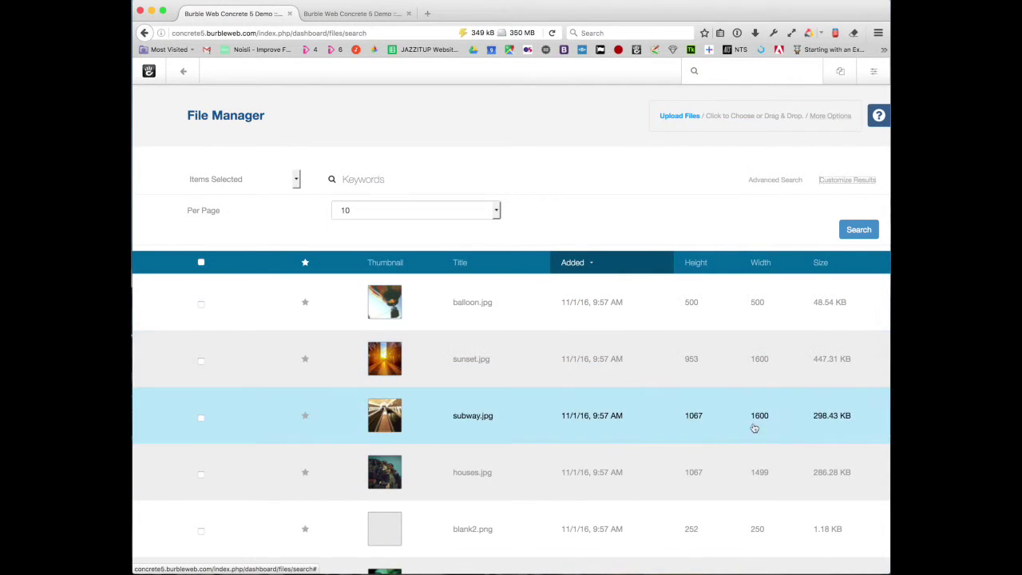
scroll(775, 427, "down", 1)
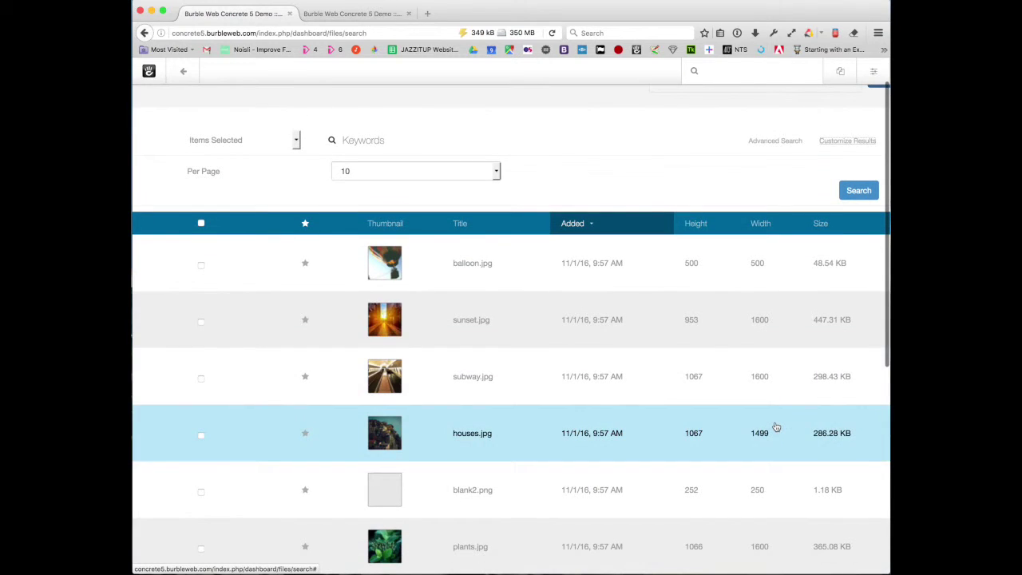
scroll(776, 427, "up", 1)
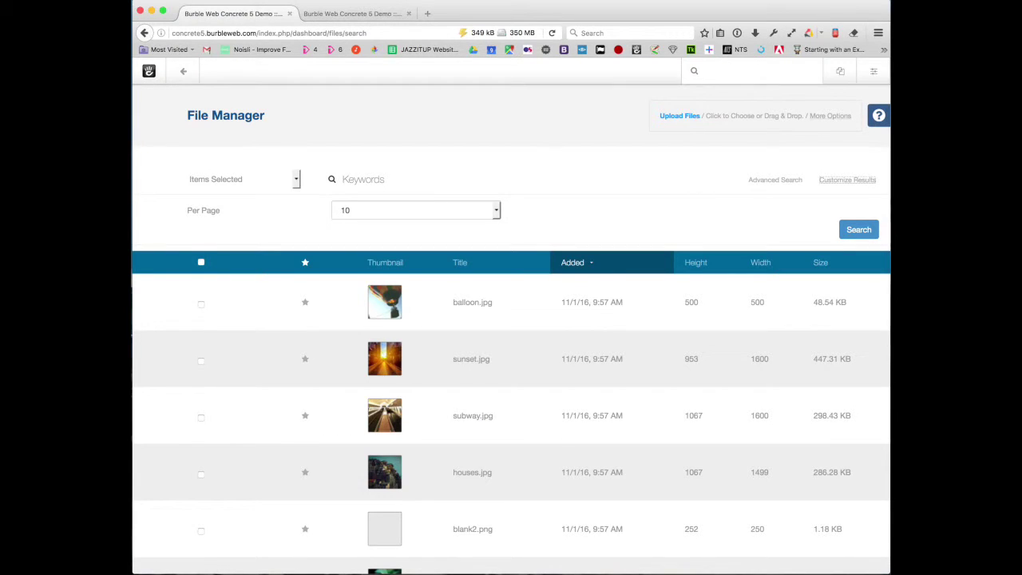
left_click(696, 220)
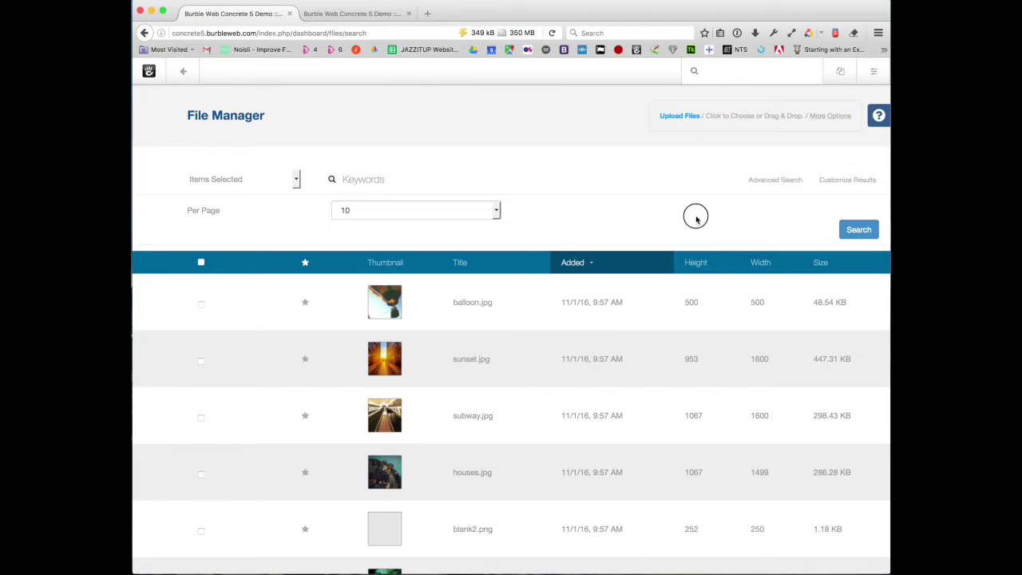
left_click(679, 116)
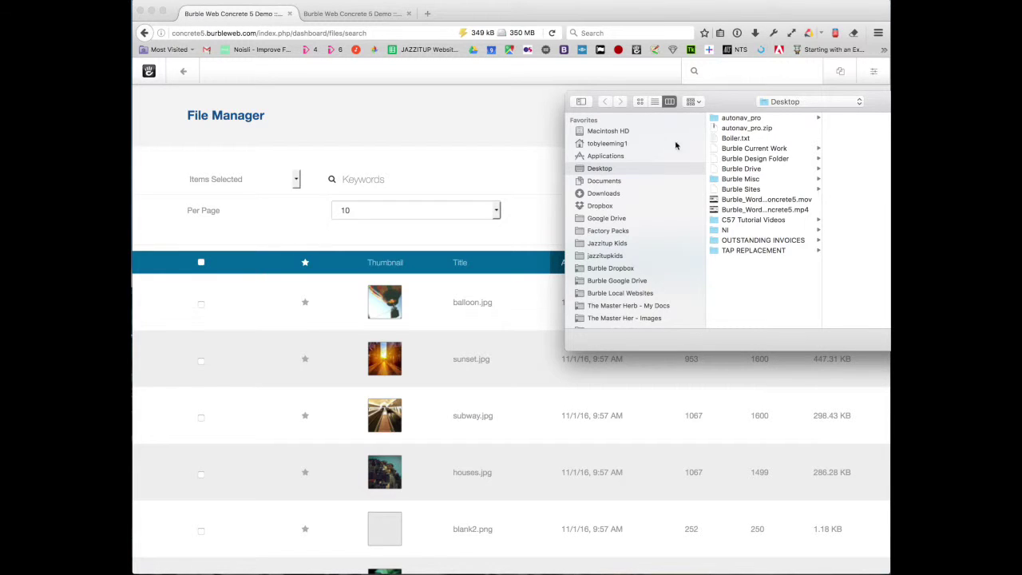
left_click_drag(721, 102, 500, 104)
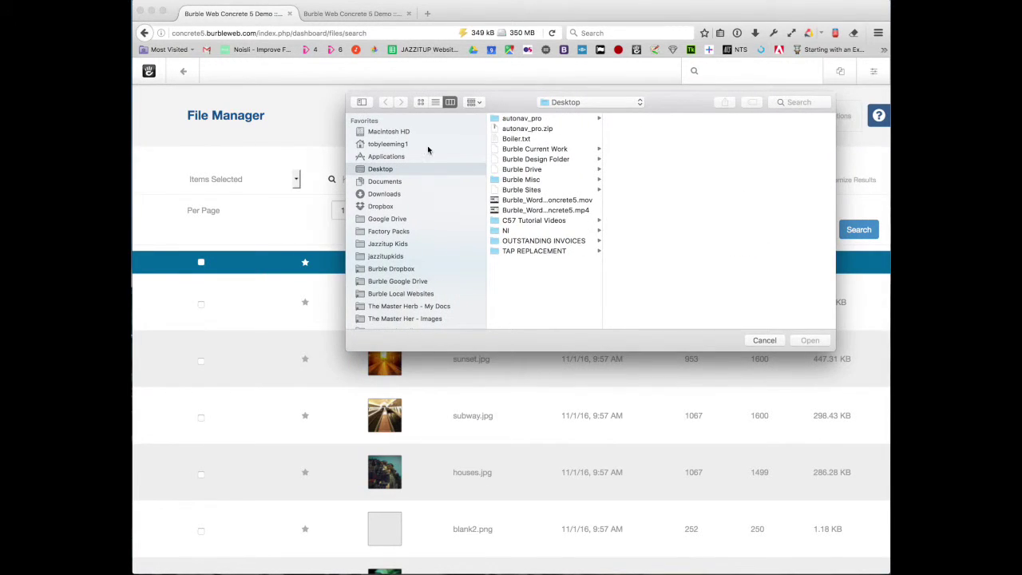
left_click(779, 344)
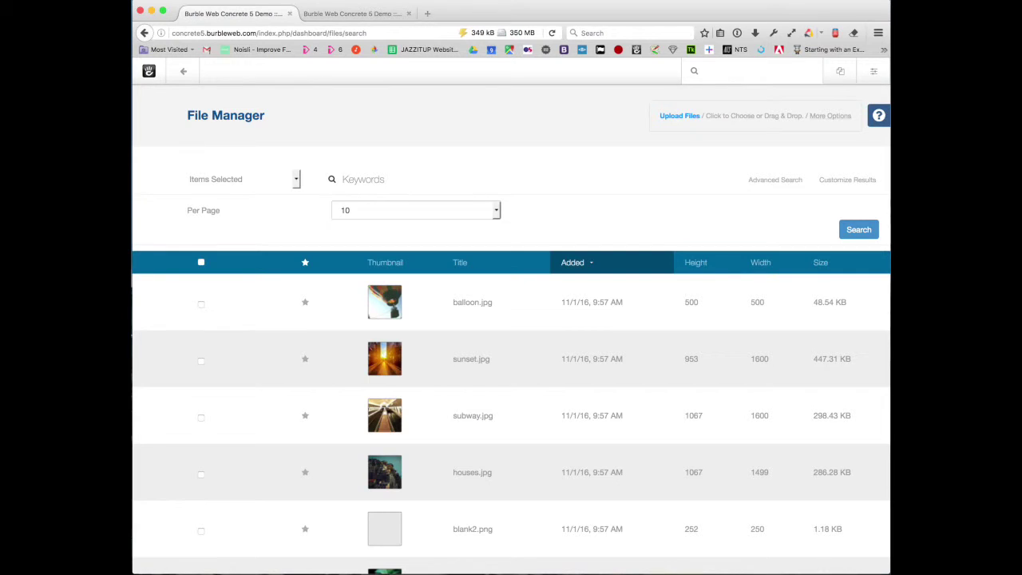
Step: Upload the image Death_to_stock_photography_wild_1.jpg from the computer to the File Manager
left_click_drag(957, 180, 692, 317)
left_click(746, 389)
left_click_drag(746, 389, 506, 321)
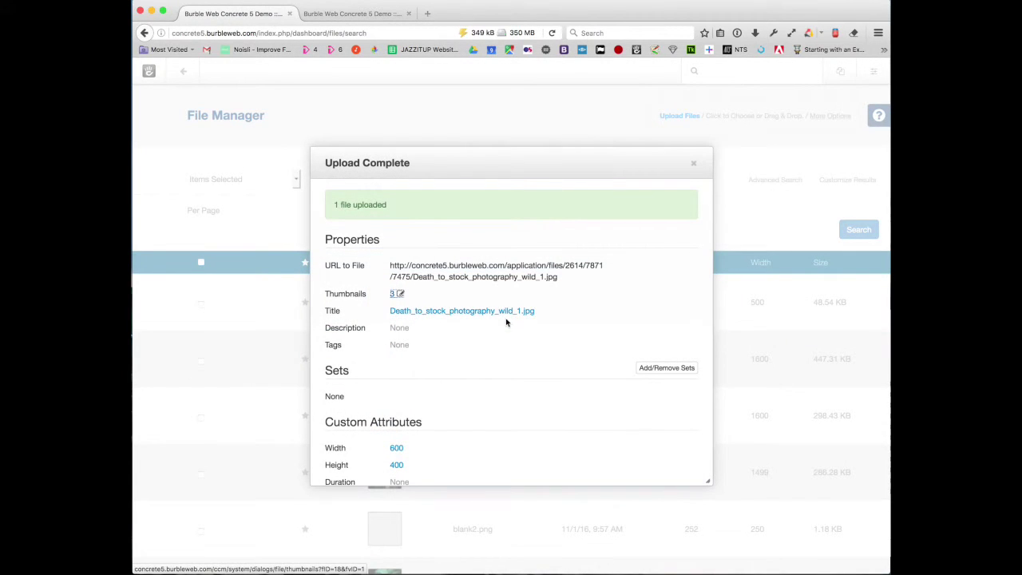
left_click_drag(568, 160, 628, 166)
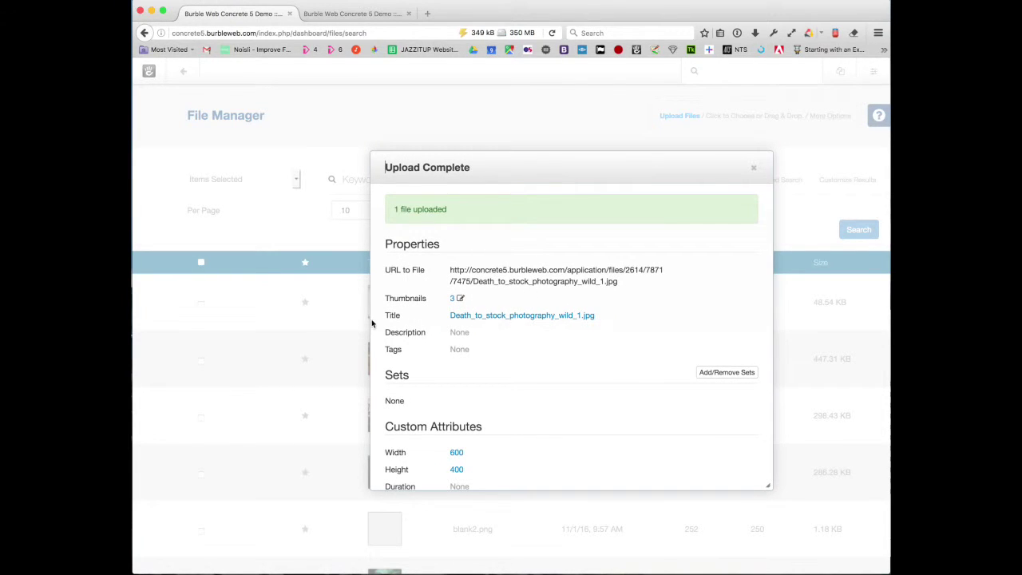
Step: Change the uploaded image's title to "Landscape Upload"
left_click(479, 316)
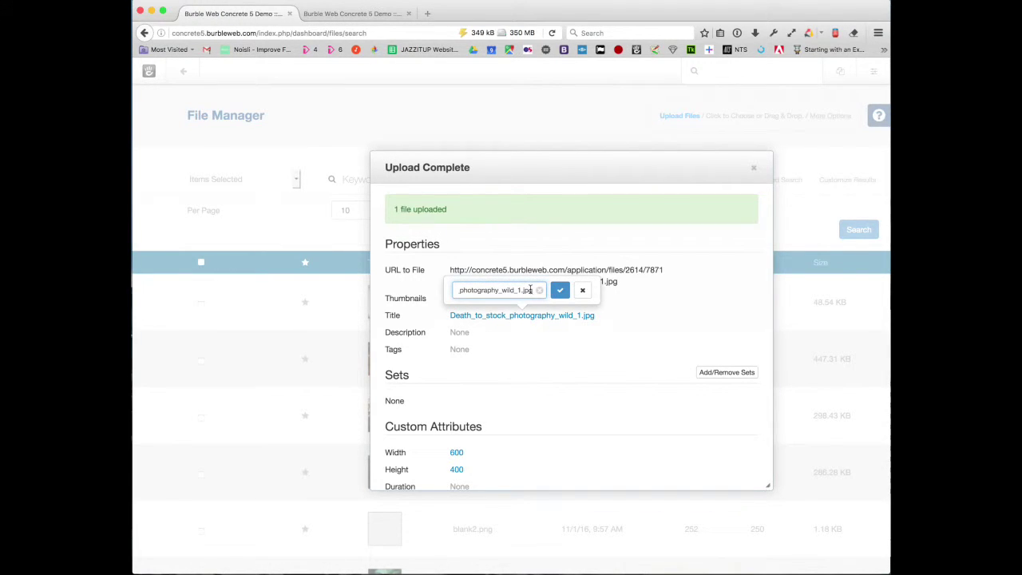
left_click_drag(533, 290, 431, 290)
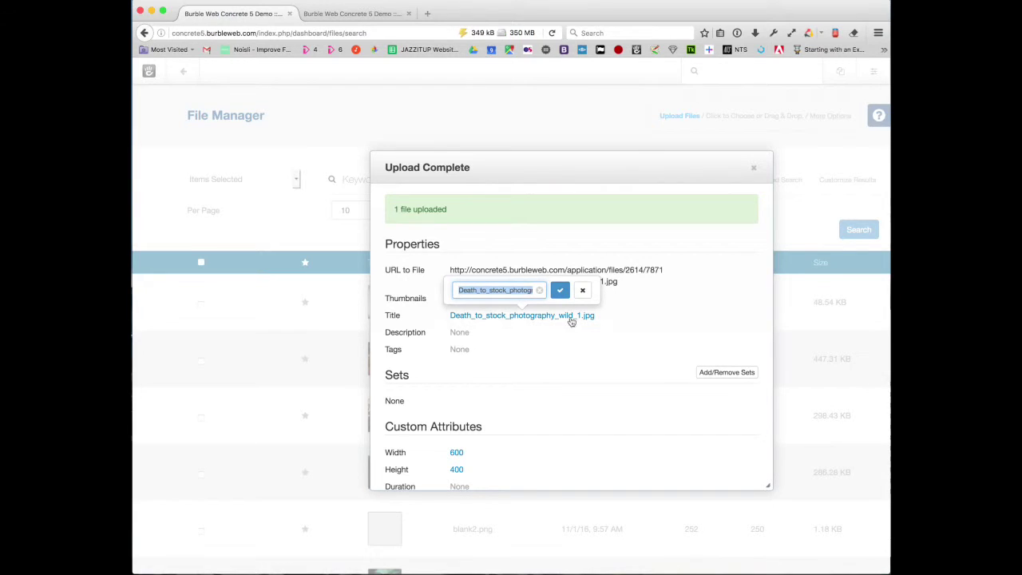
type("Landscape Upload")
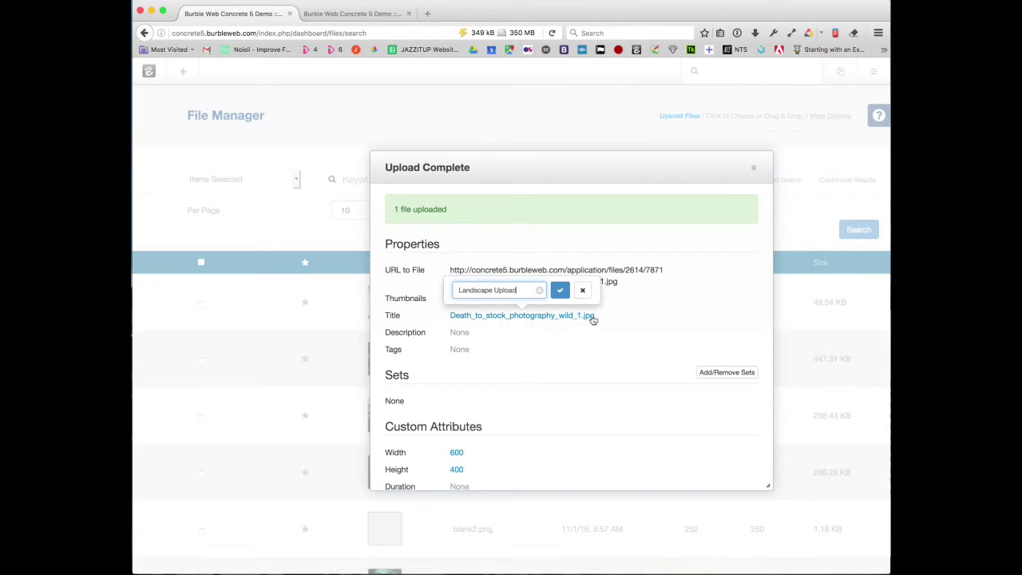
left_click(559, 292)
Step: Create a public file set named "Wilderness" for the uploaded image, save it and close the sets dialog
scroll(595, 312, "down", 1)
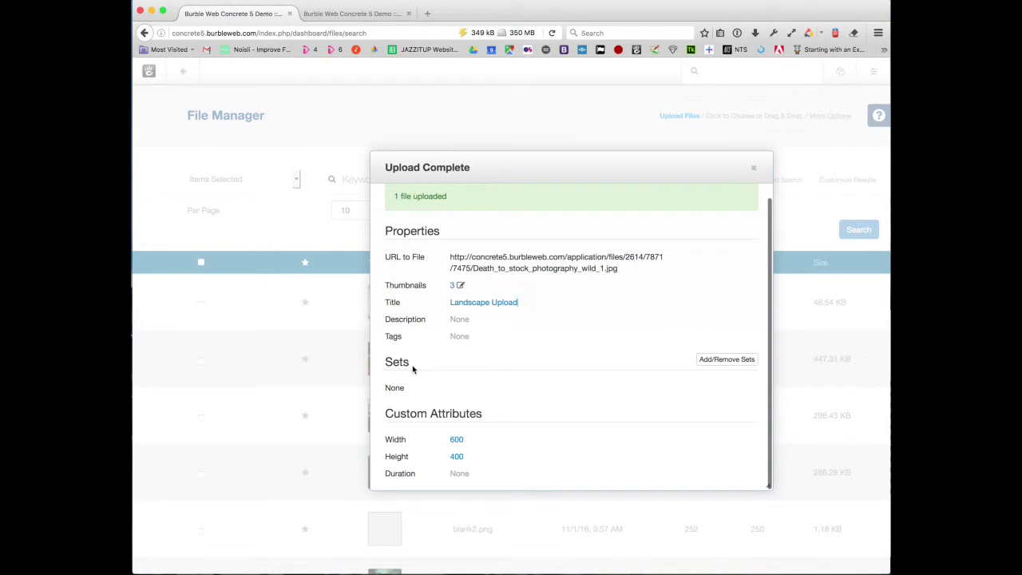
left_click(724, 360)
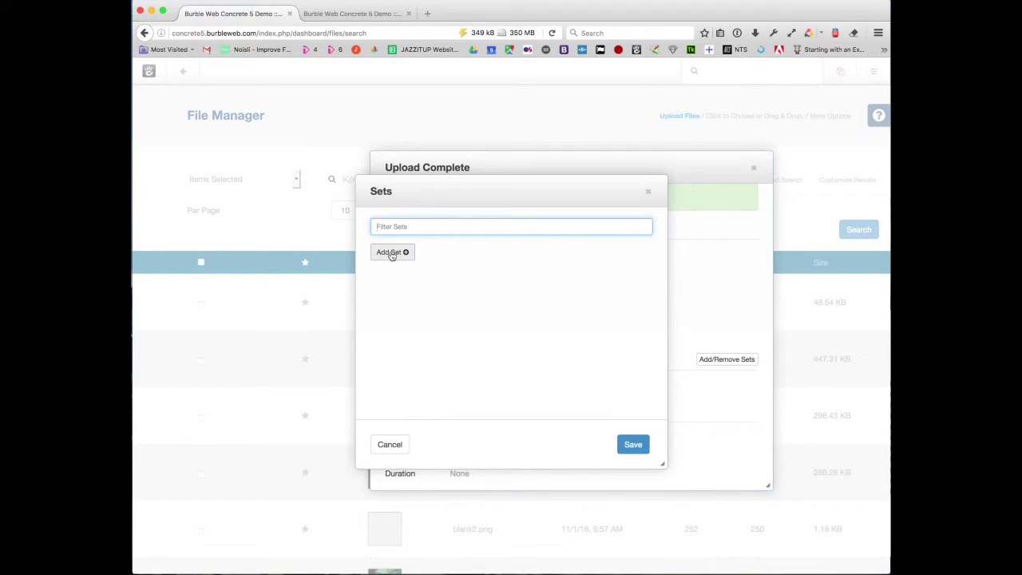
left_click(391, 252)
left_click(399, 253)
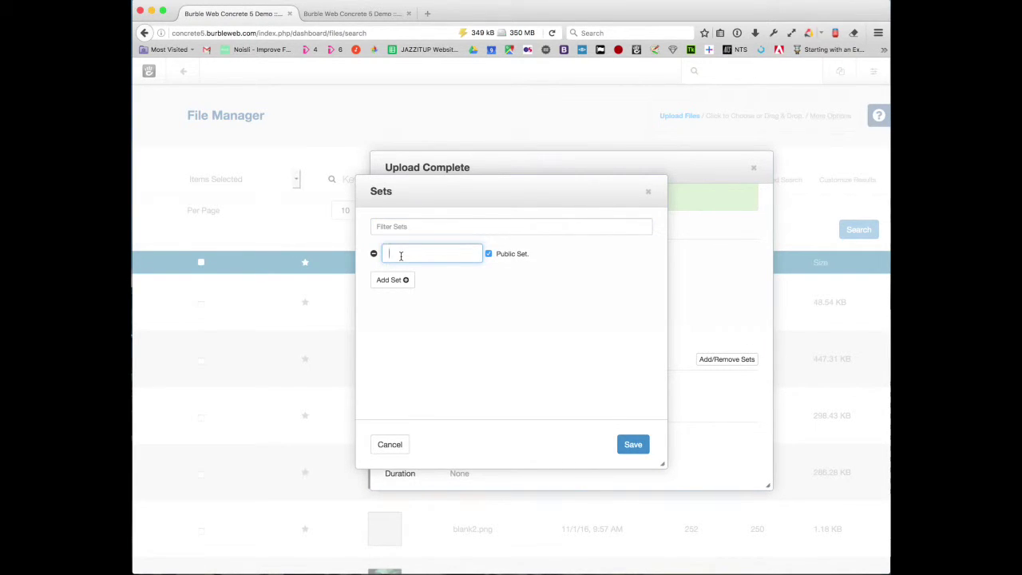
type("Wilderness")
left_click(630, 445)
left_click(446, 253)
left_click(648, 191)
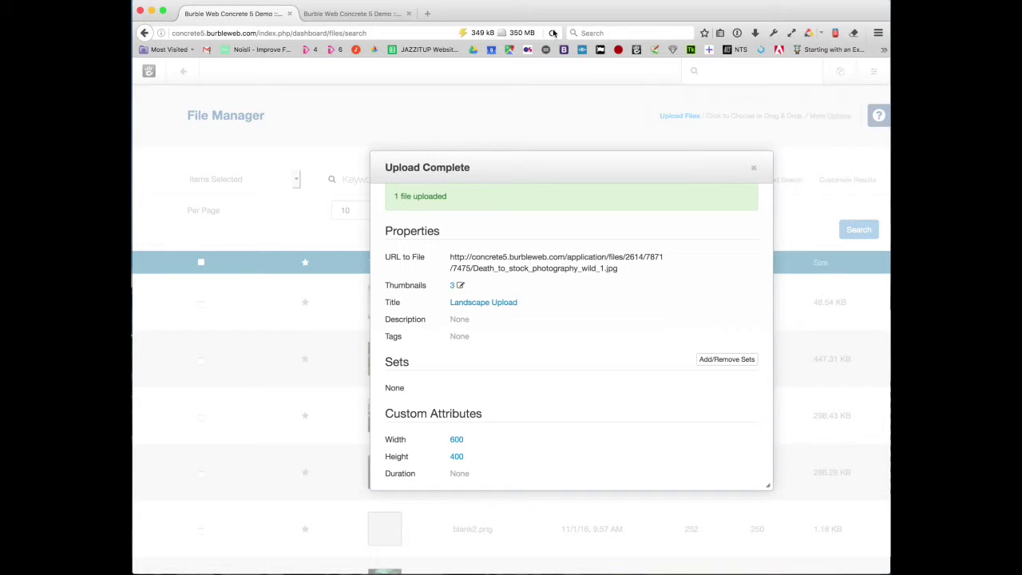
left_click(540, 74)
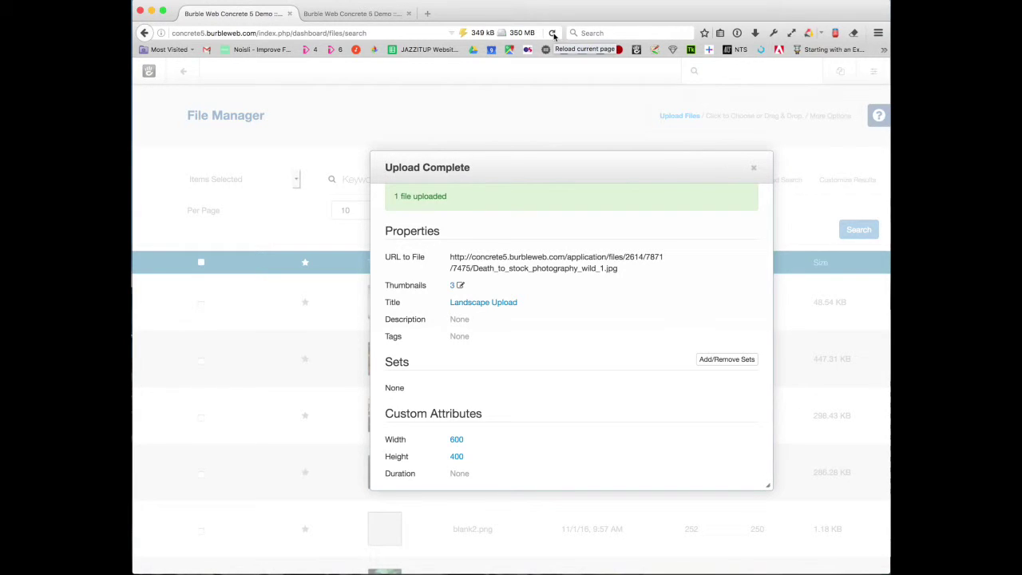
Step: Reload the File Manager, view the full Landscape Upload image and close its preview
left_click(552, 34)
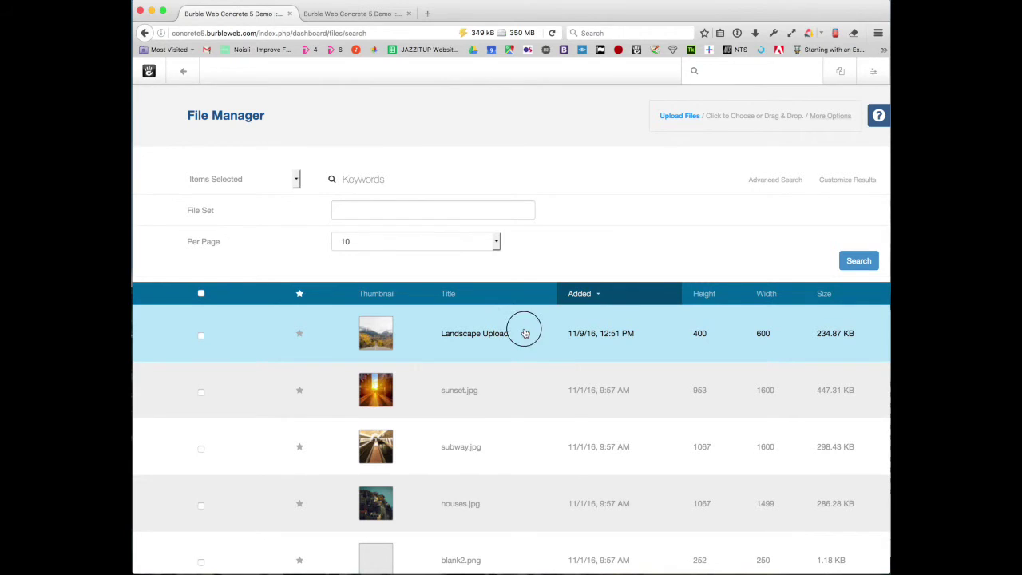
left_click(526, 333)
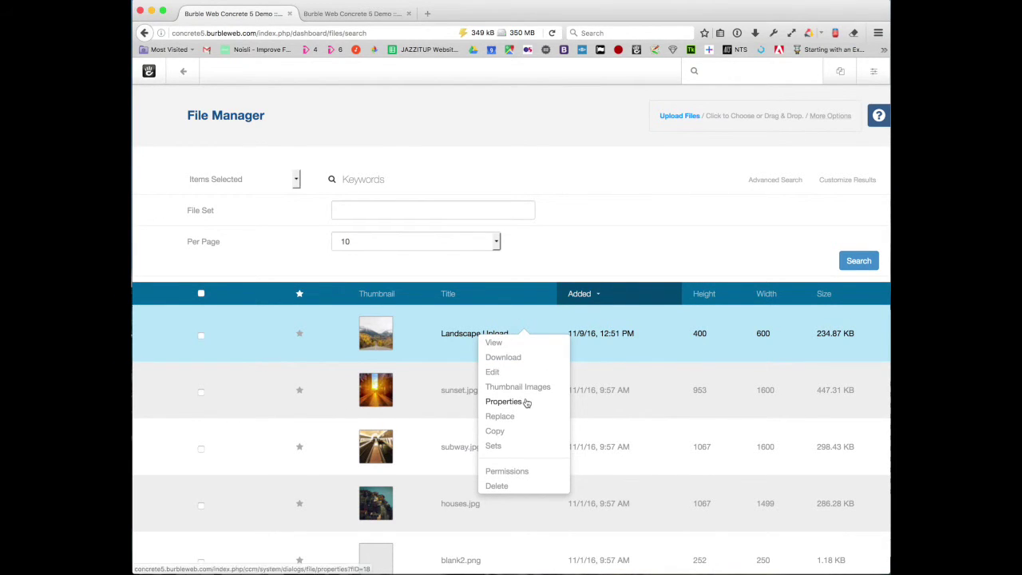
left_click(505, 343)
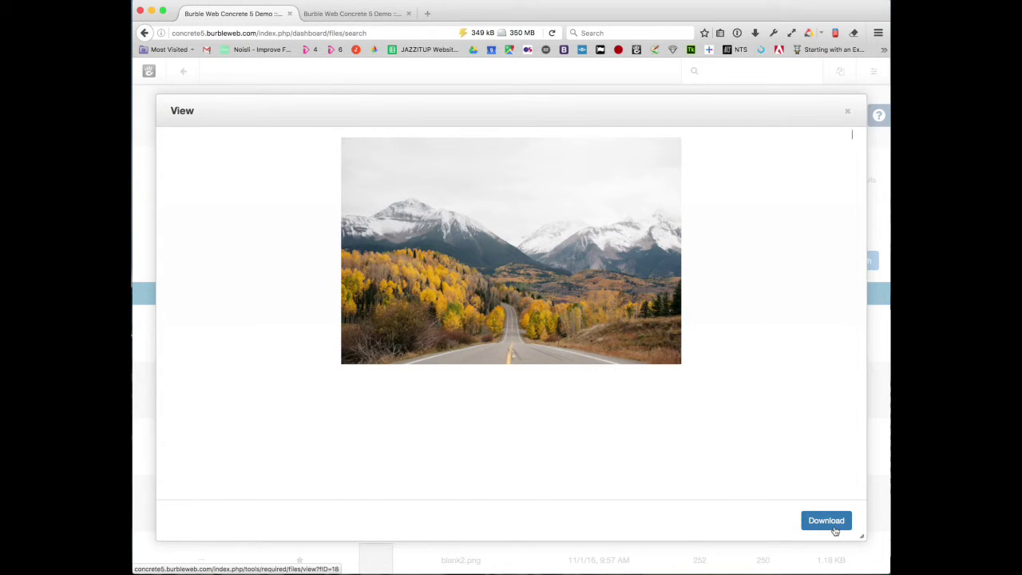
left_click(848, 113)
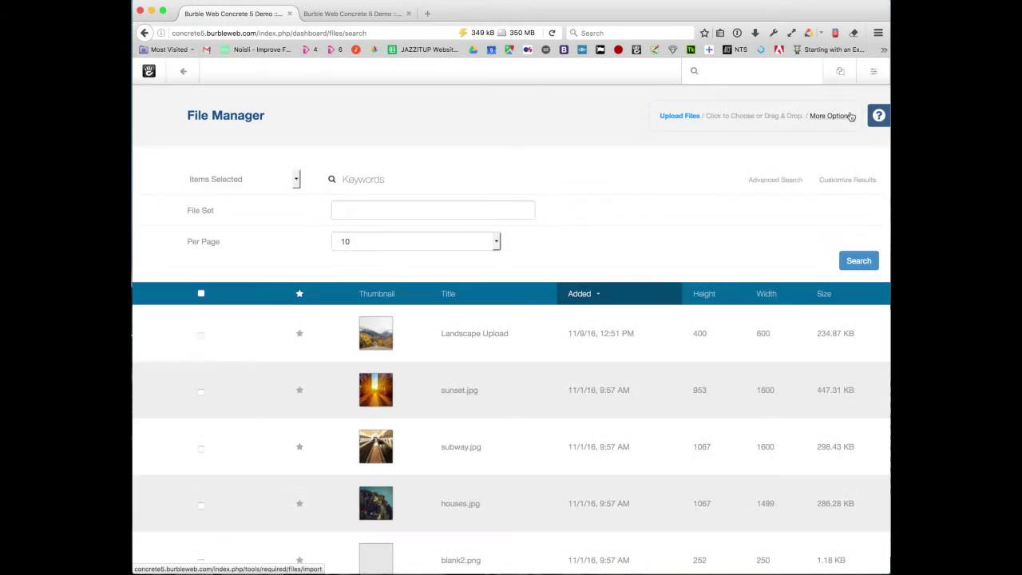
Step: Review the set assignment of the Landscape Upload image and save it with Wilderness selected
scroll(461, 352, "down", 1)
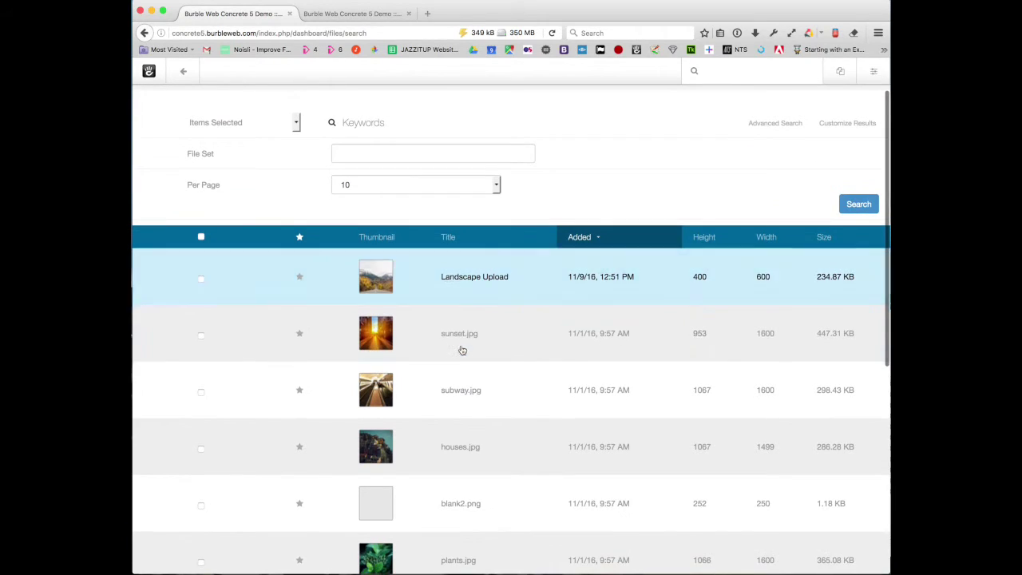
left_click(460, 283)
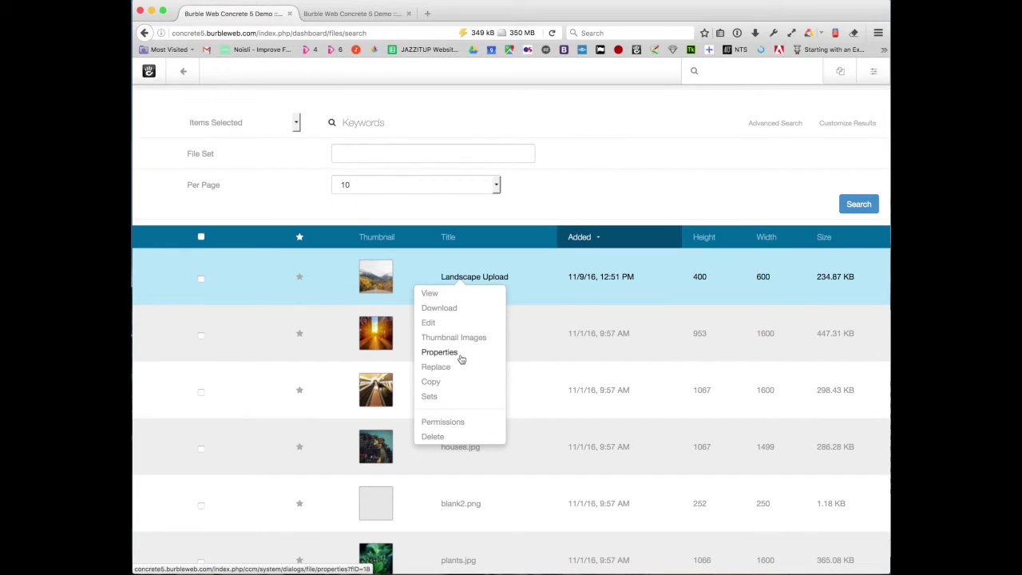
left_click(447, 397)
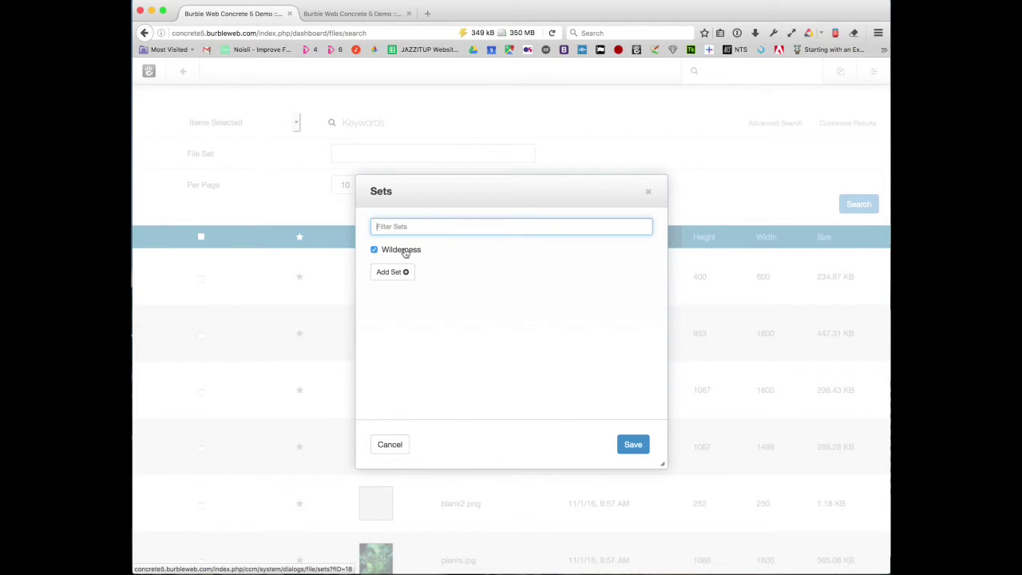
left_click(634, 446)
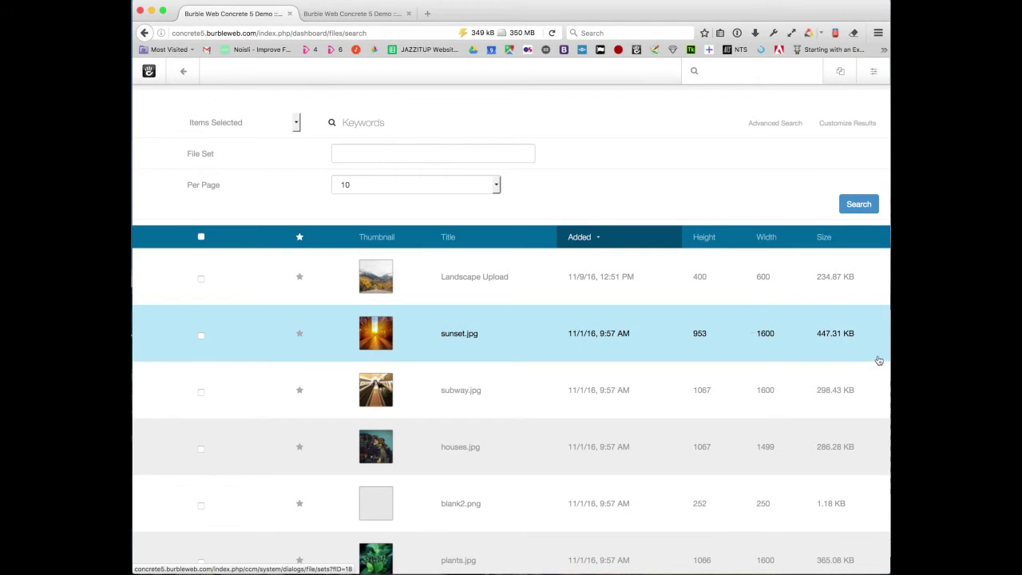
Step: Switch to Finder and upload Death_to_stock_photography_wild_2.jpg through Death_to_stock_photography_wild_8.jpg into the File Manager together, moving the Finder window out of the way
key("super+Tab")
left_click_drag(836, 317, 721, 310)
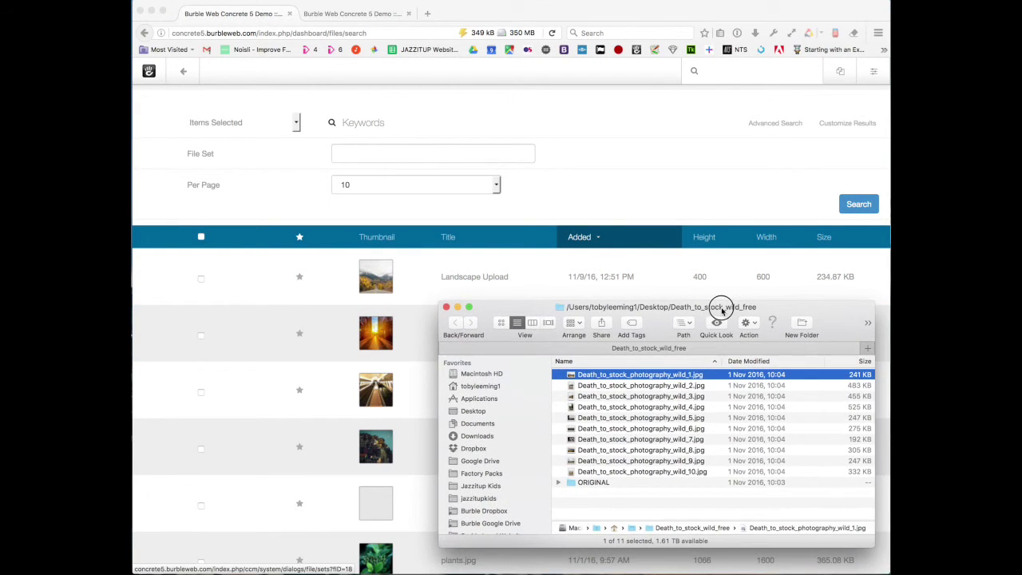
left_click(697, 386)
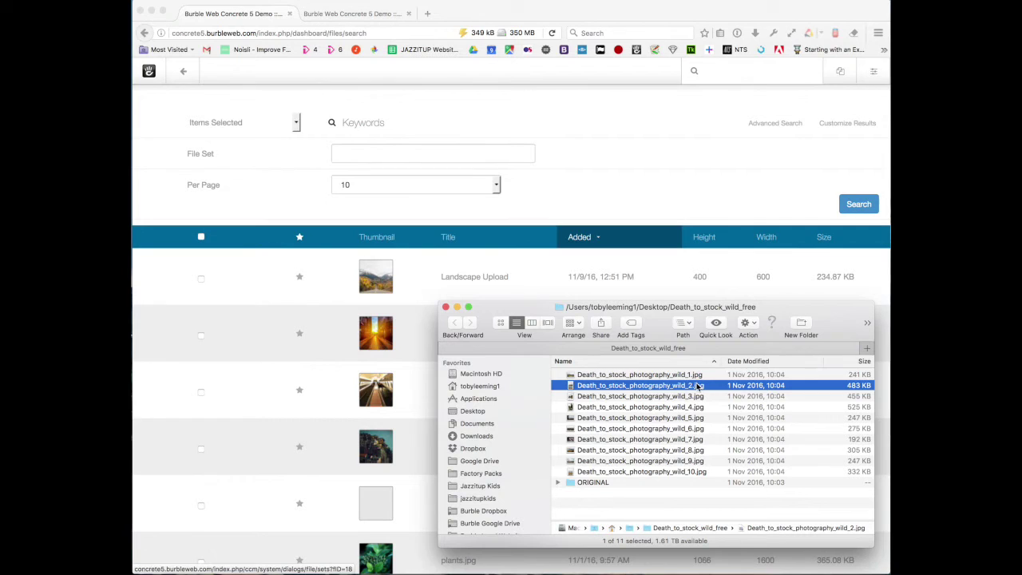
left_click(691, 450, "shift")
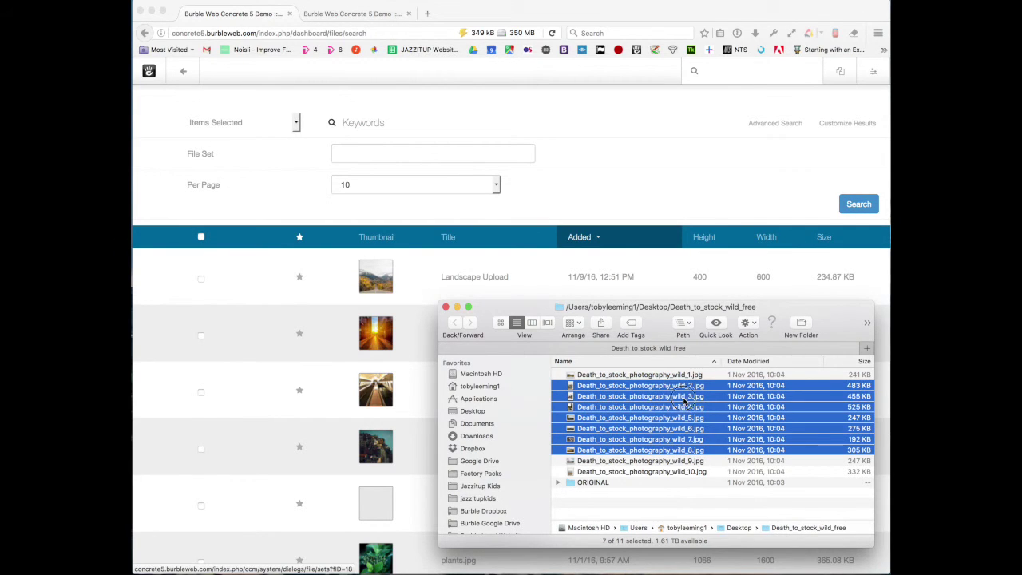
left_click_drag(685, 403, 423, 313)
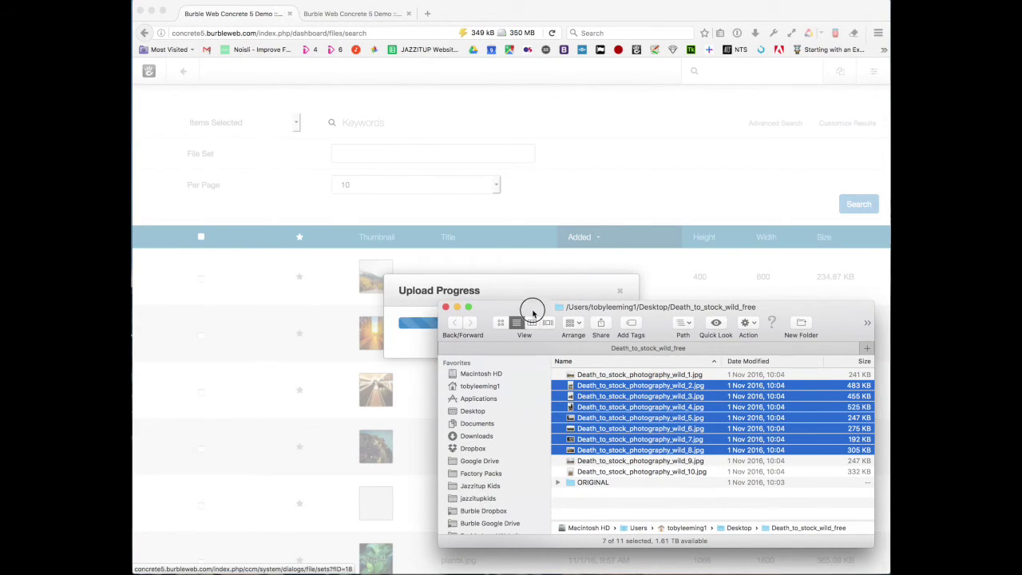
left_click_drag(533, 312, 538, 357)
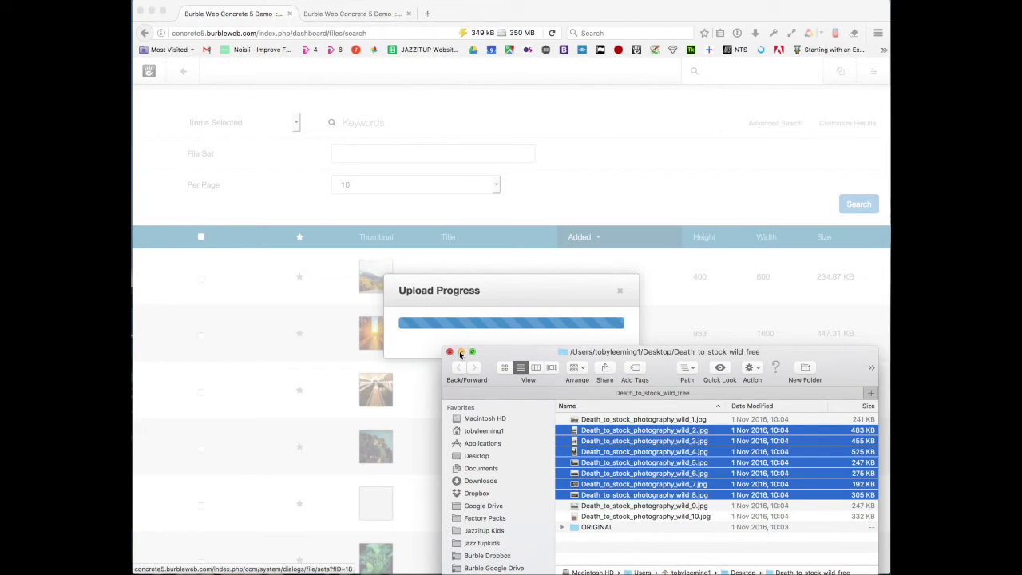
left_click_drag(493, 353, 876, 409)
left_click(605, 316)
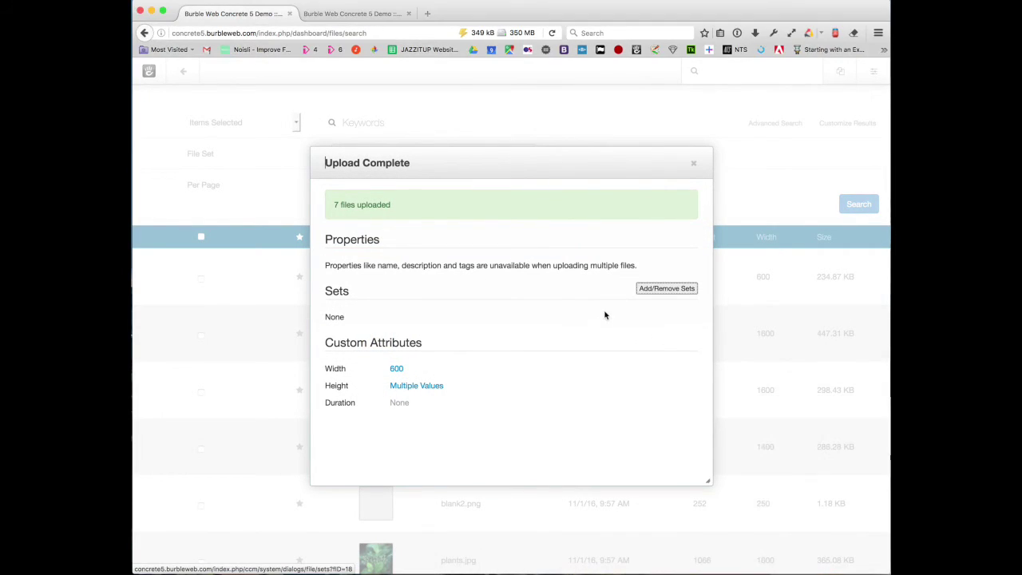
Step: Assign the newly uploaded images to the Wilderness set, save it and close the upload summary
left_click(663, 290)
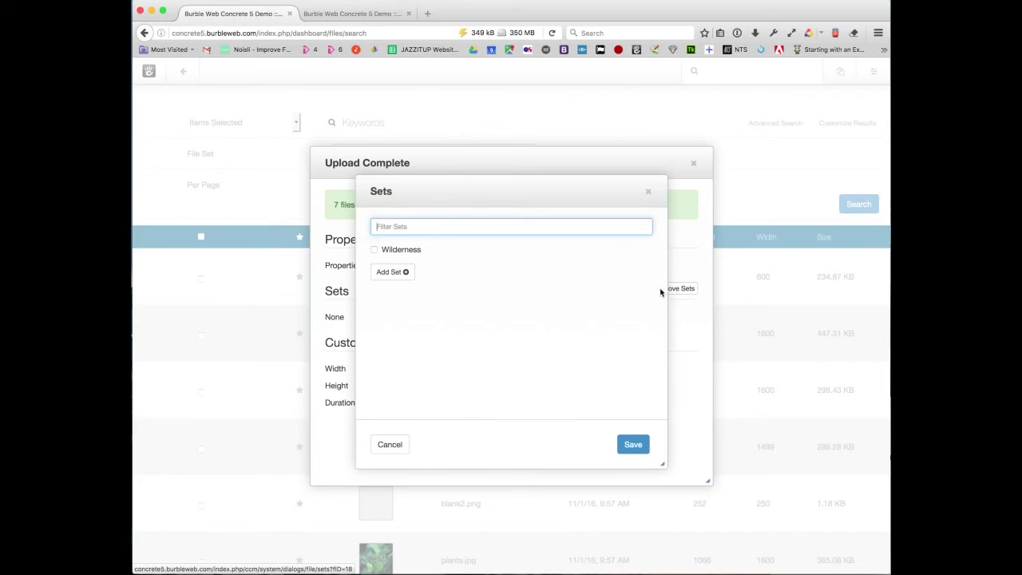
left_click(407, 251)
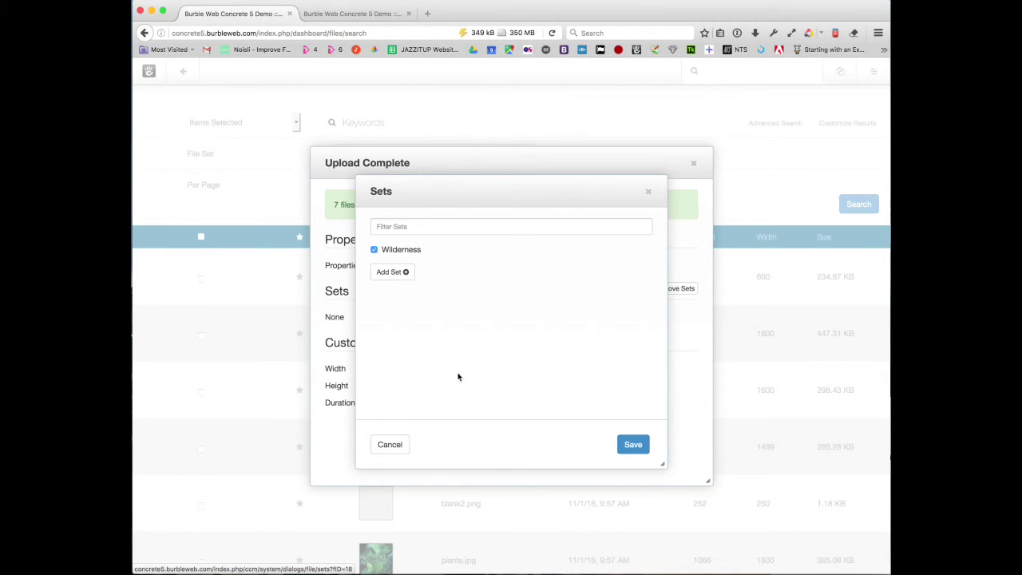
left_click(643, 449)
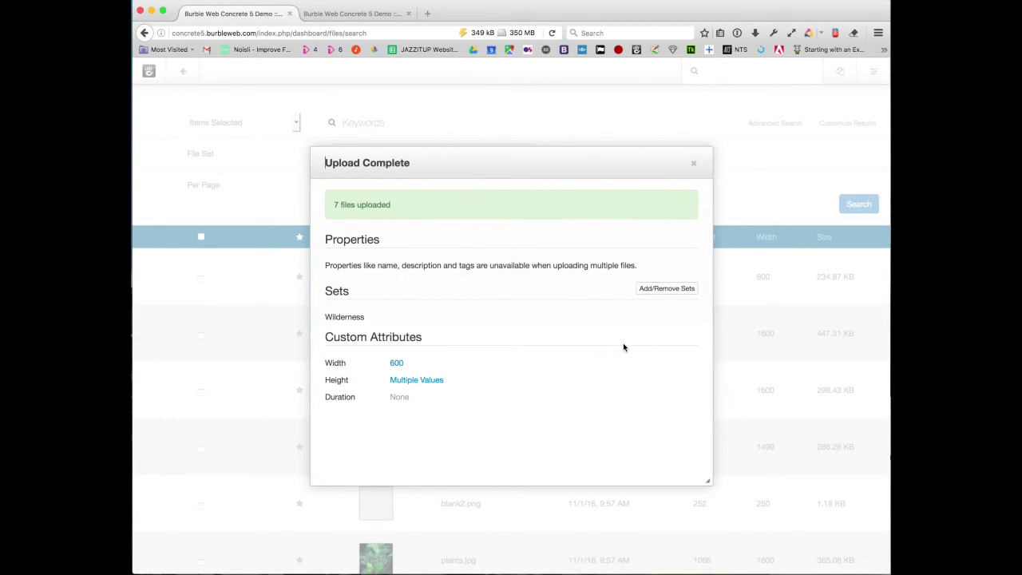
left_click(694, 164)
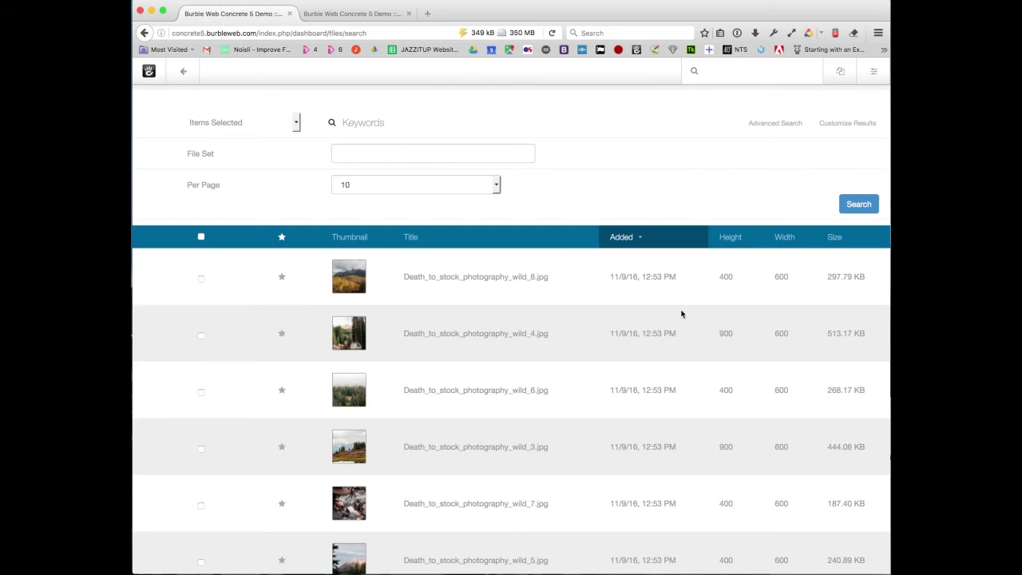
Step: Filter the file list by the Wilderness file set and look through the matching images
scroll(620, 319, "down", 3)
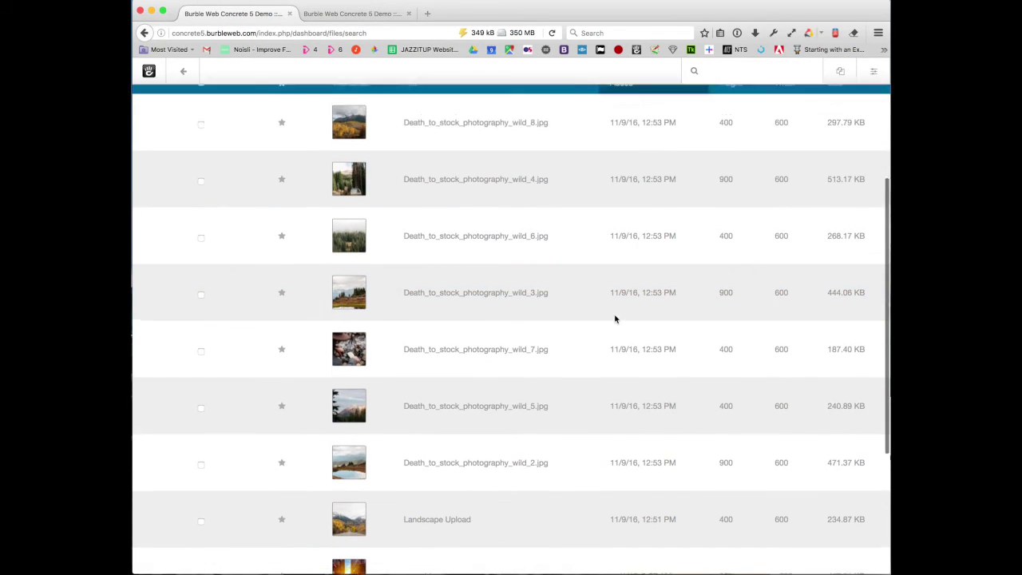
scroll(615, 319, "up", 5)
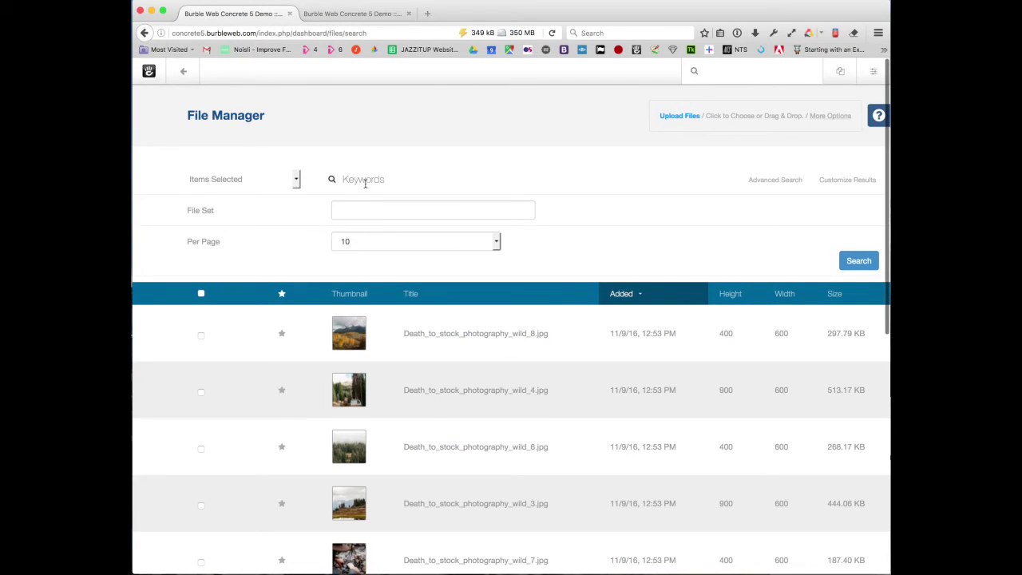
left_click_drag(184, 212, 216, 209)
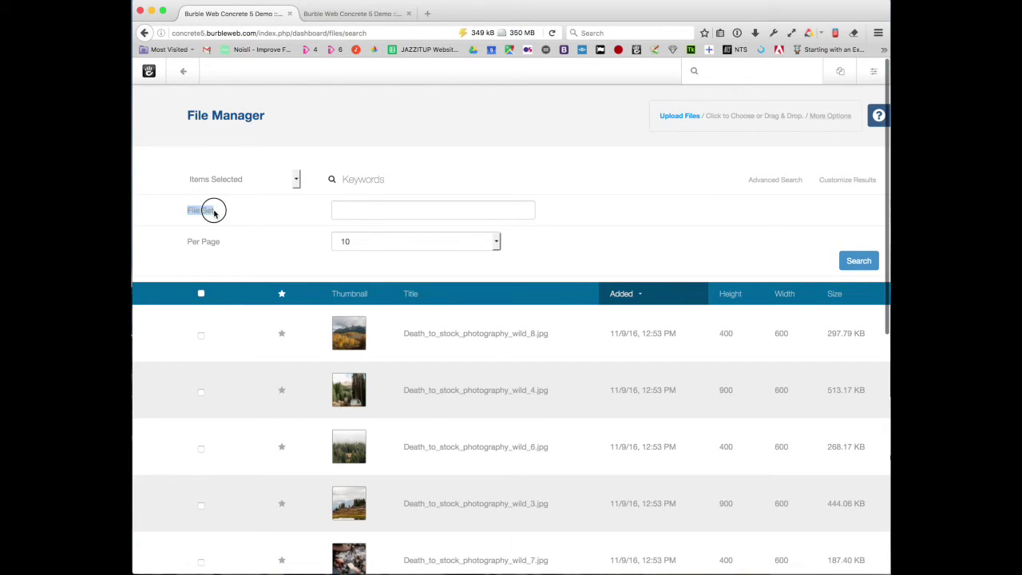
left_click(360, 211)
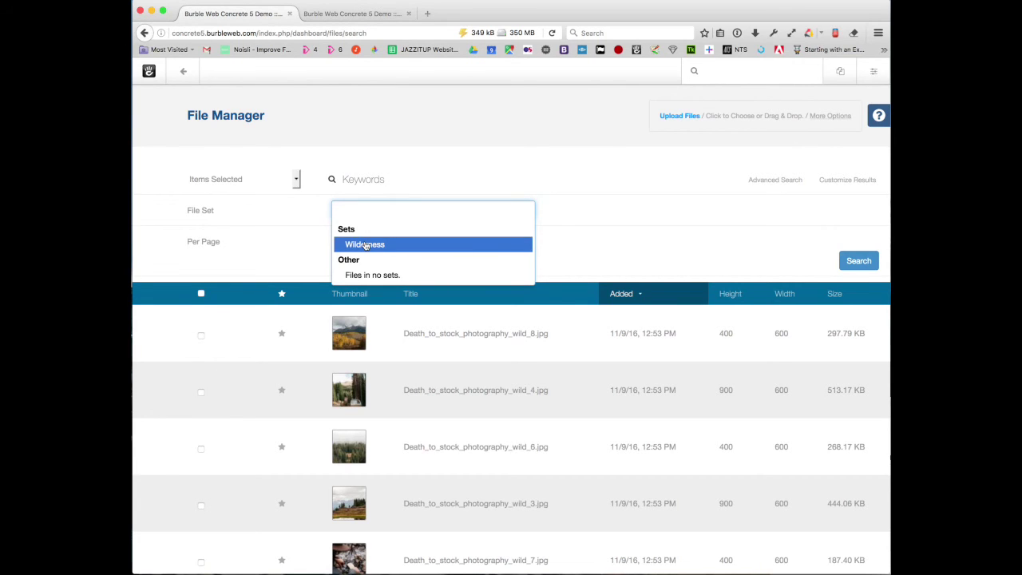
left_click(365, 245)
left_click(872, 267)
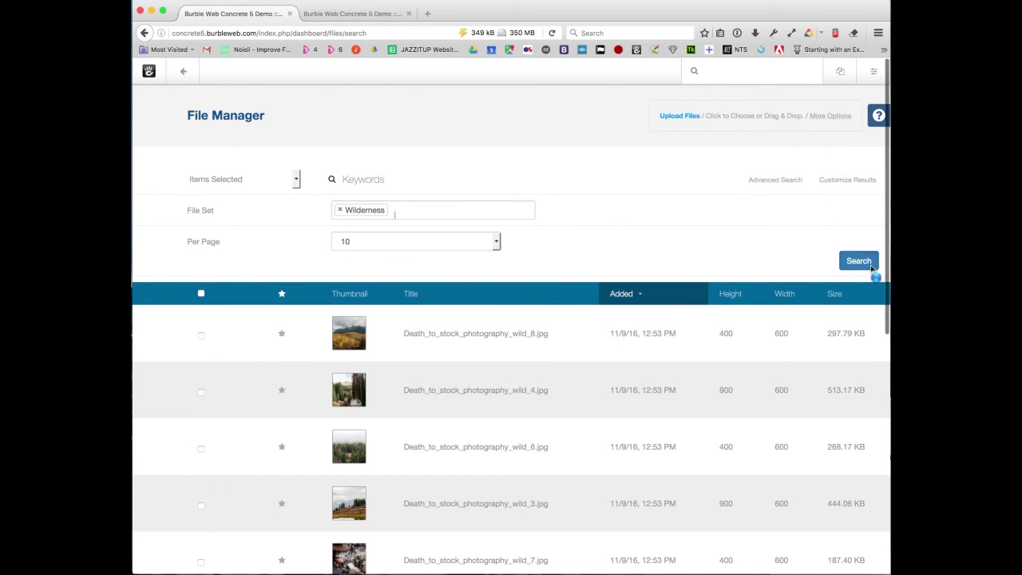
scroll(657, 255, "down", 5)
scroll(656, 255, "down", 2)
scroll(657, 254, "up", 3)
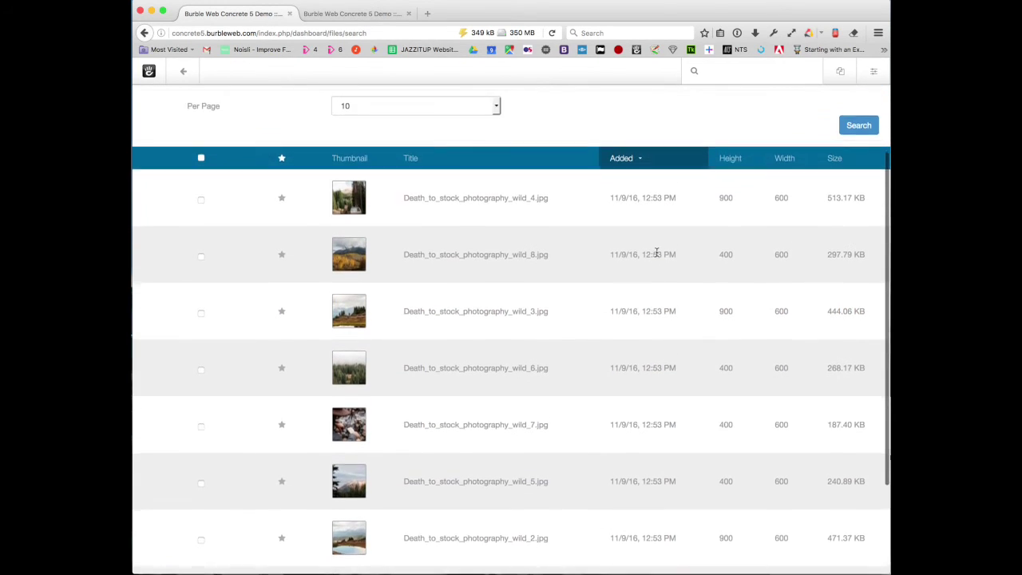
scroll(656, 252, "up", 4)
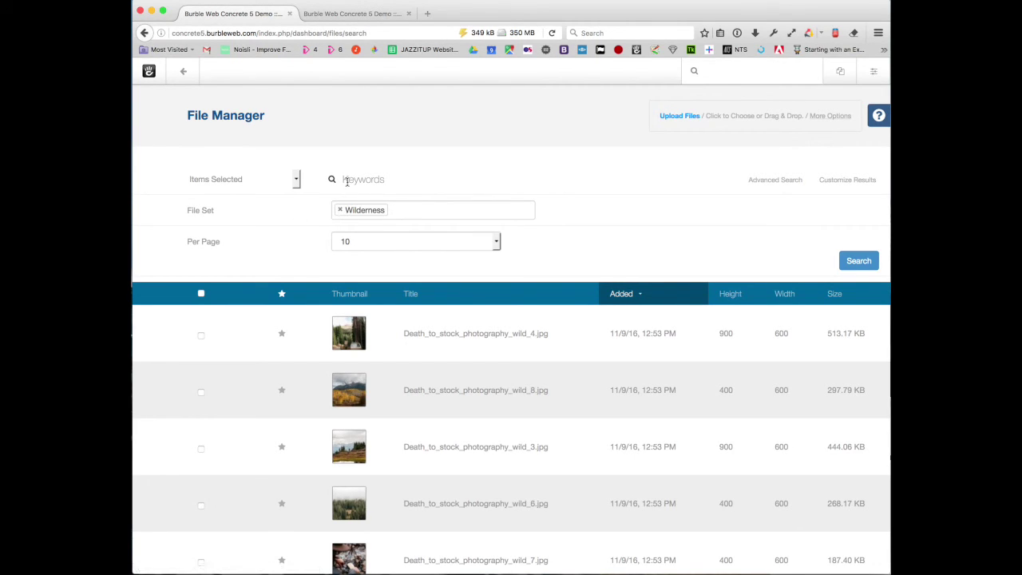
Step: Remove the Wilderness file set filter, search again and look through the full file list
left_click(340, 211)
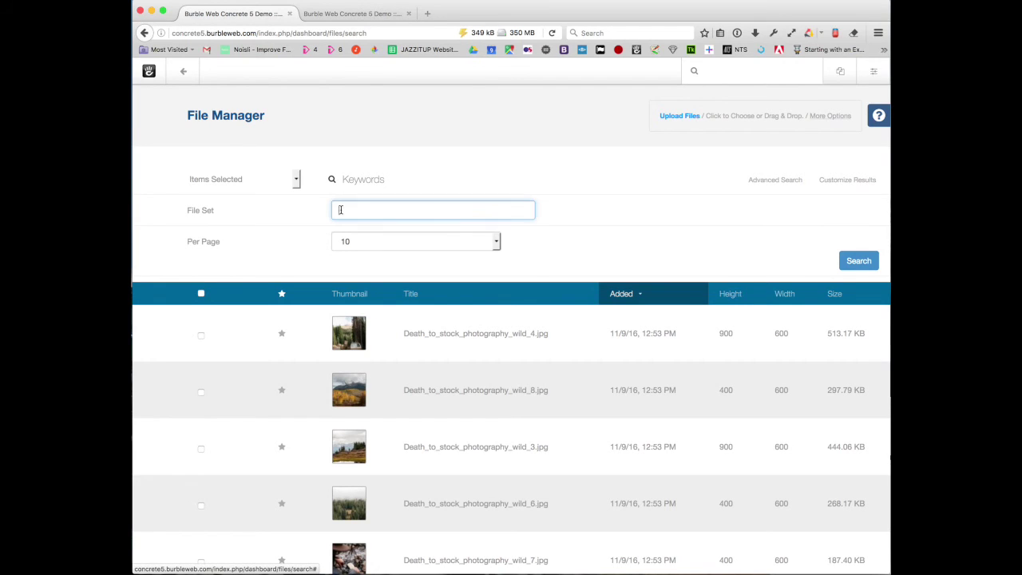
left_click(860, 263)
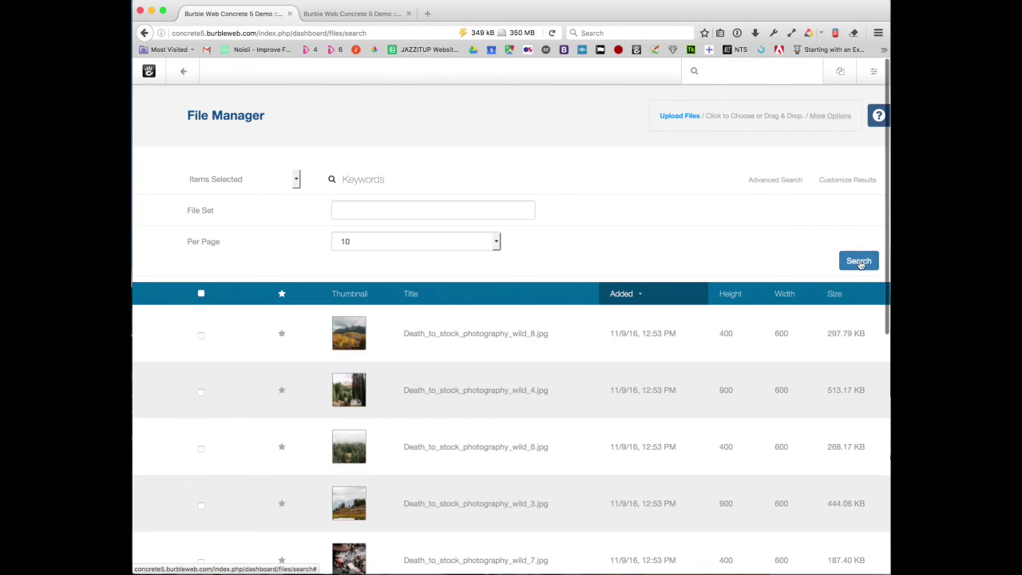
scroll(771, 244, "down", 8)
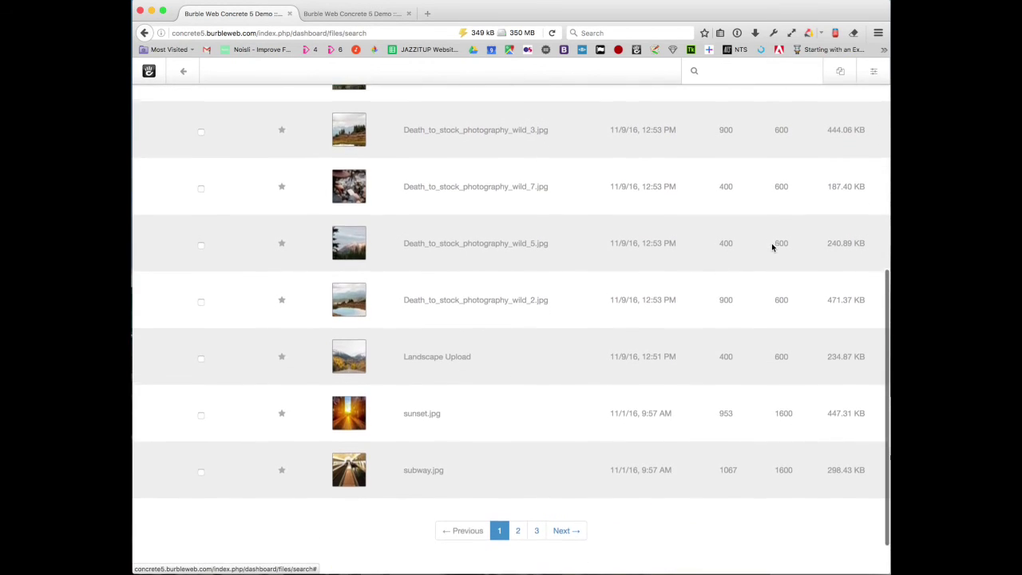
scroll(772, 247, "up", 8)
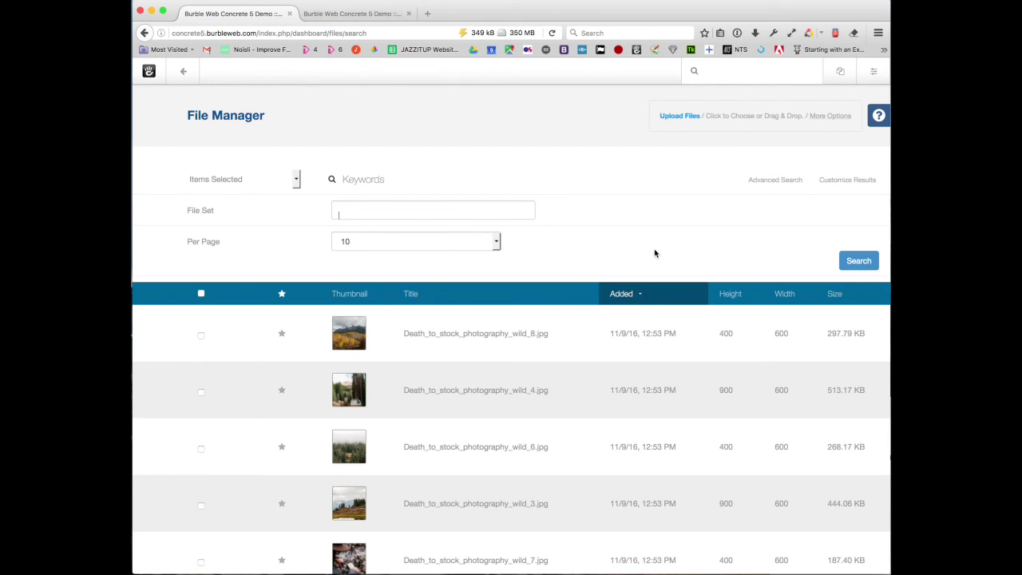
scroll(652, 234, "down", 1)
scroll(652, 234, "up", 1)
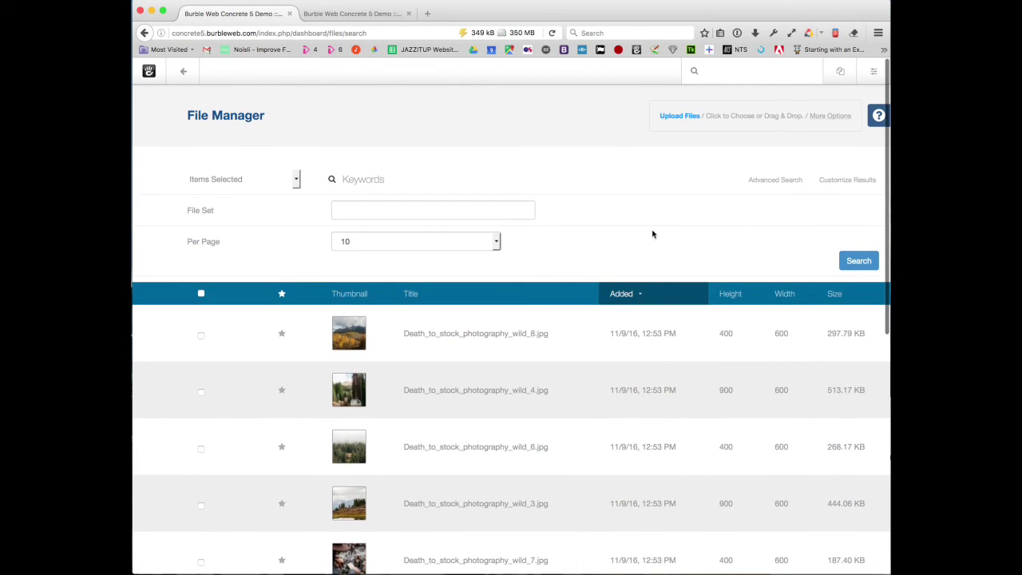